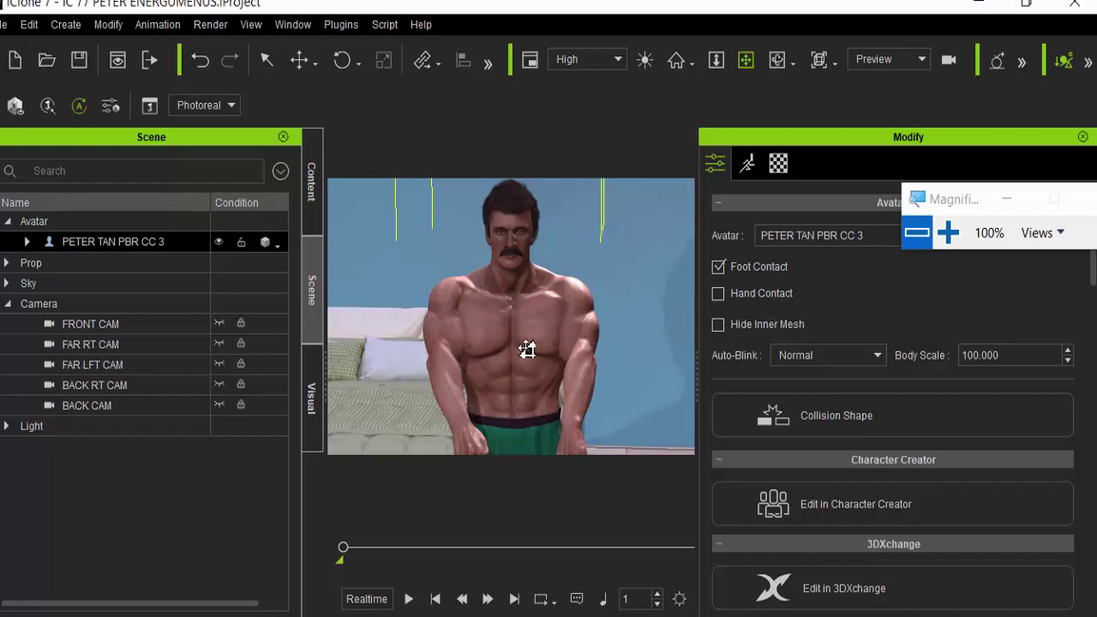
Examine the avatar's physique from the front, the side and the rear at chest height.
click(777, 60)
drag(600, 306, 353, 321)
drag(546, 366, 375, 343)
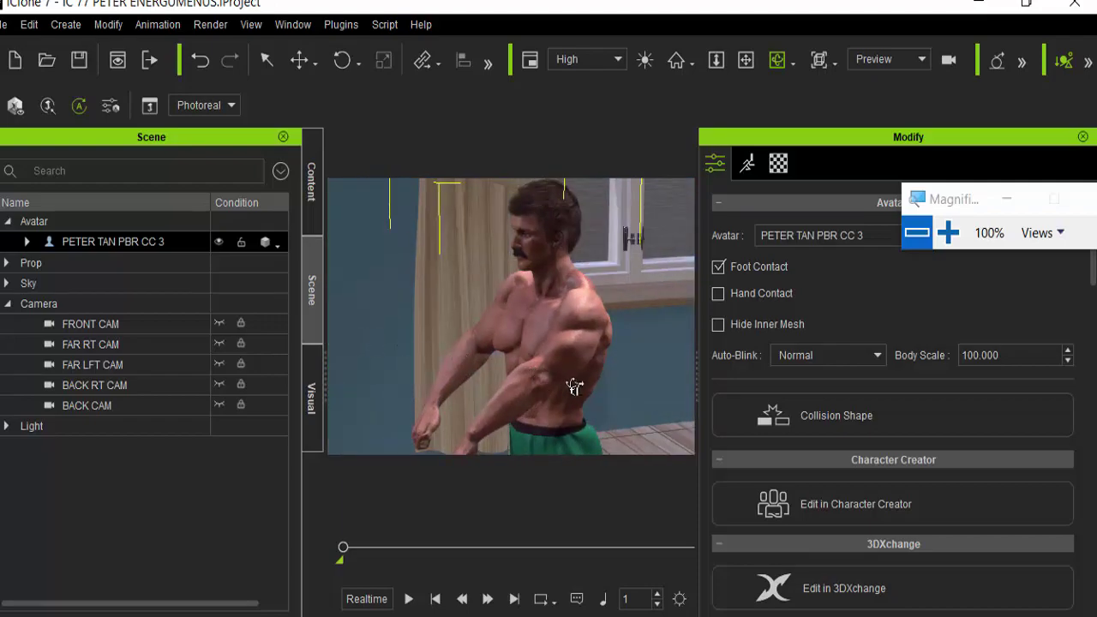
drag(581, 385, 94, 325)
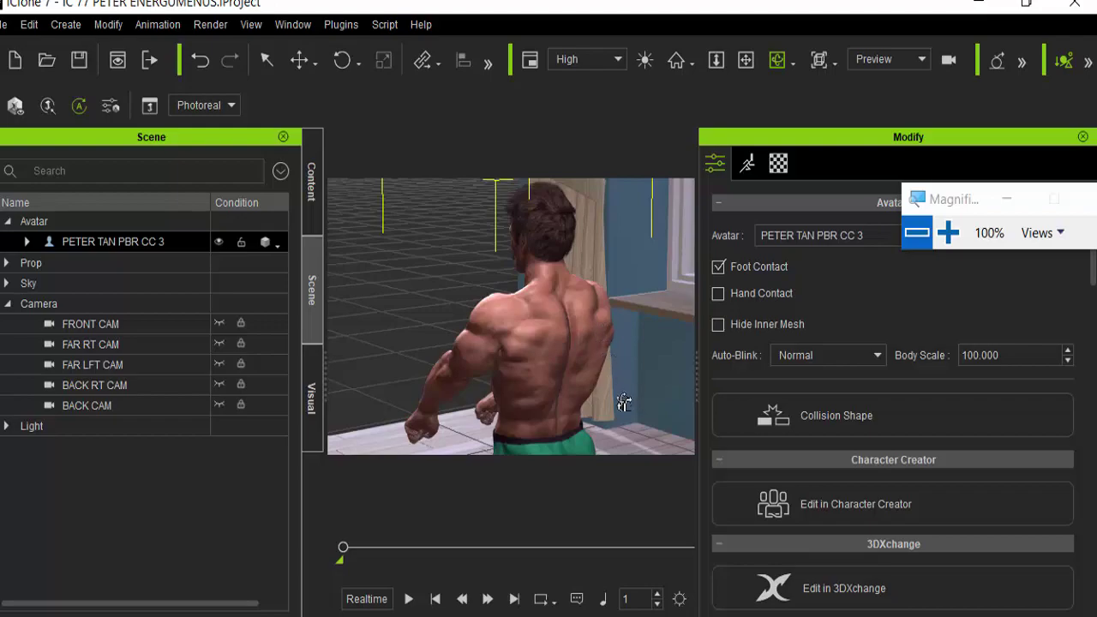
drag(617, 372, 299, 394)
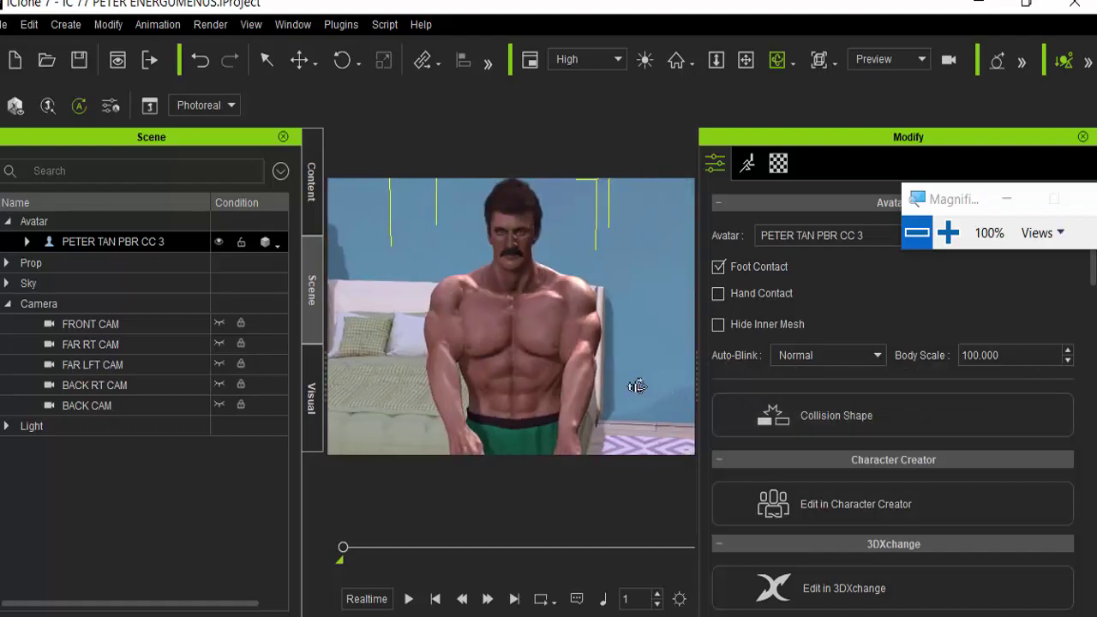
drag(595, 304, 477, 436)
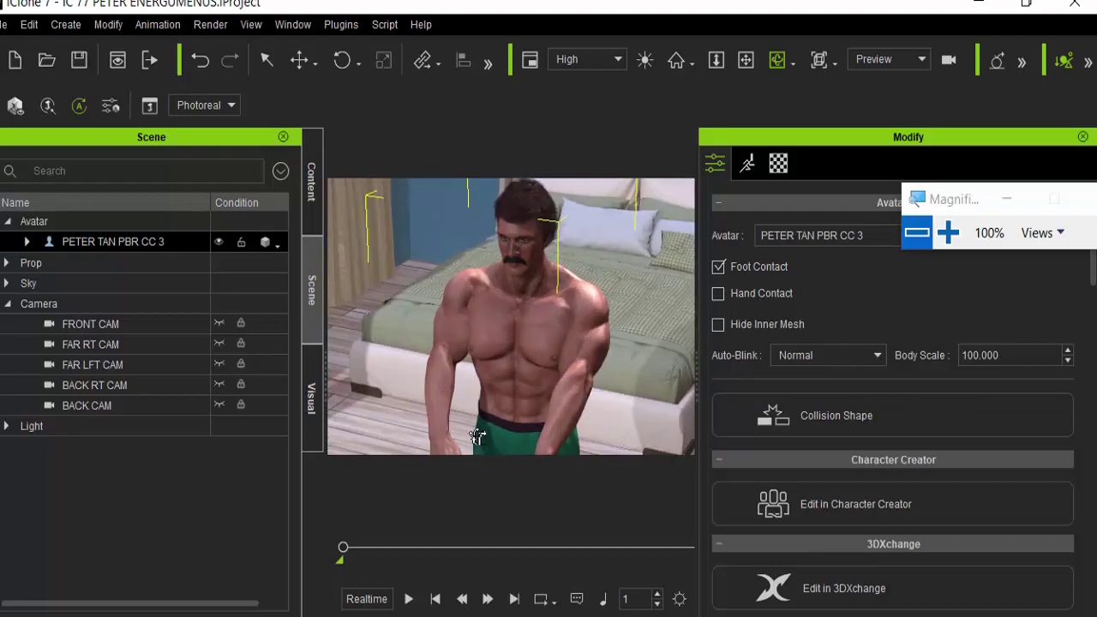
Examine the avatar from a raised angle all the way around, from the chest past the side to the back.
click(746, 60)
drag(471, 338, 622, 350)
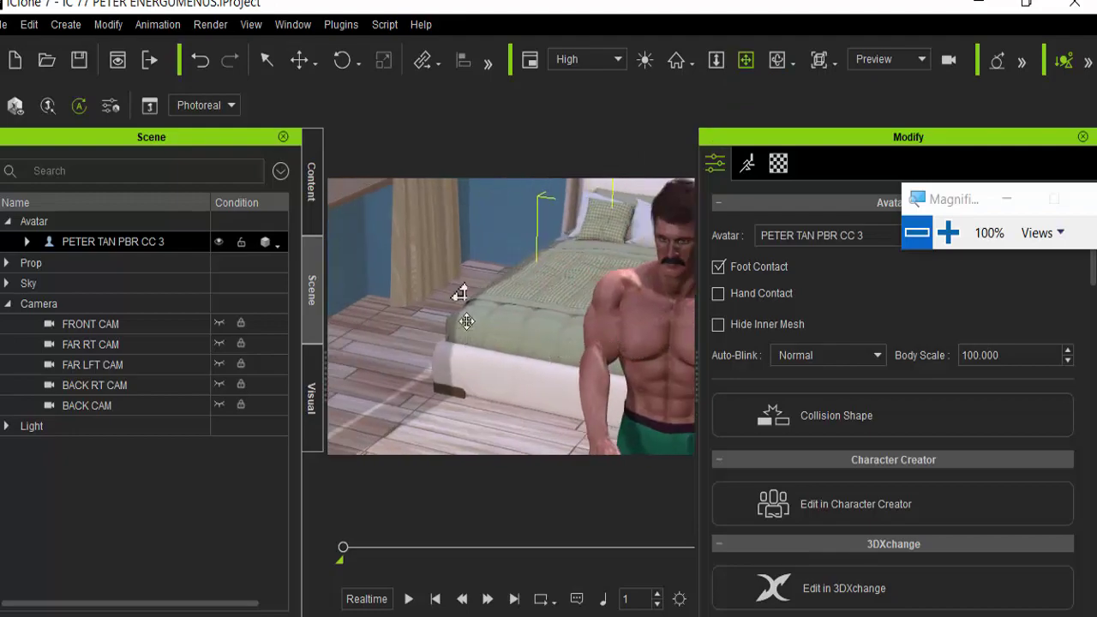
drag(537, 293, 437, 314)
click(779, 59)
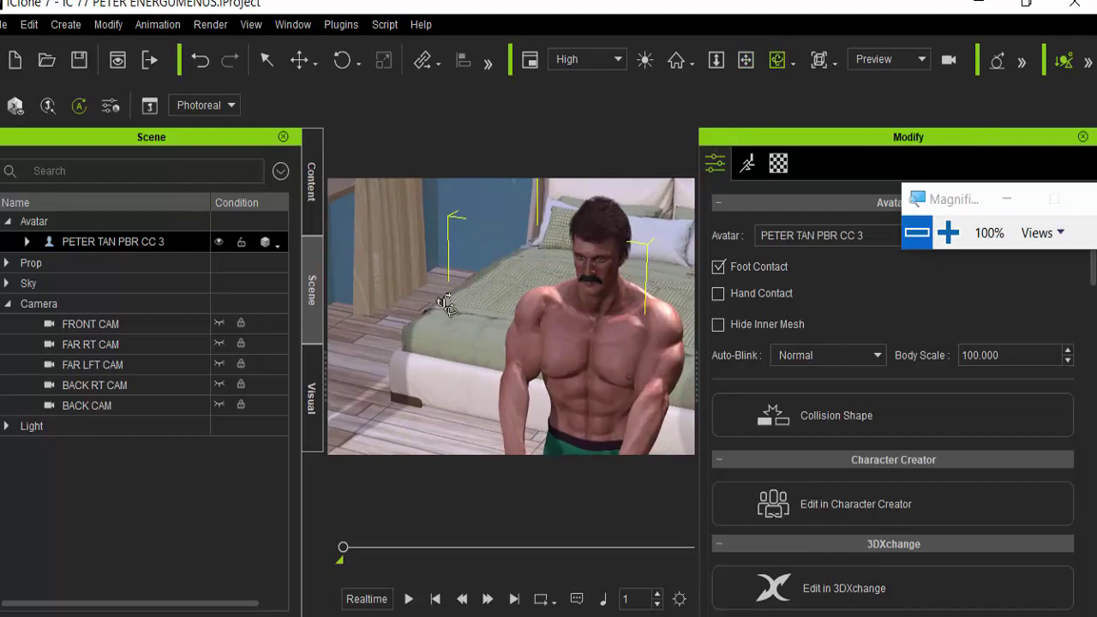
drag(540, 381, 247, 370)
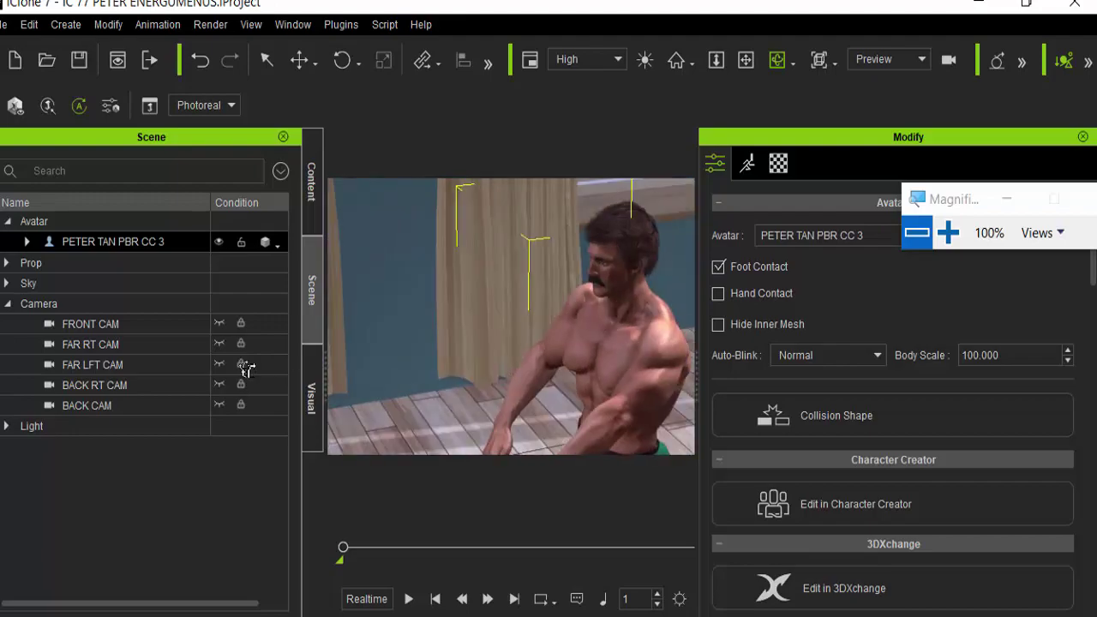
drag(526, 345, 17, 372)
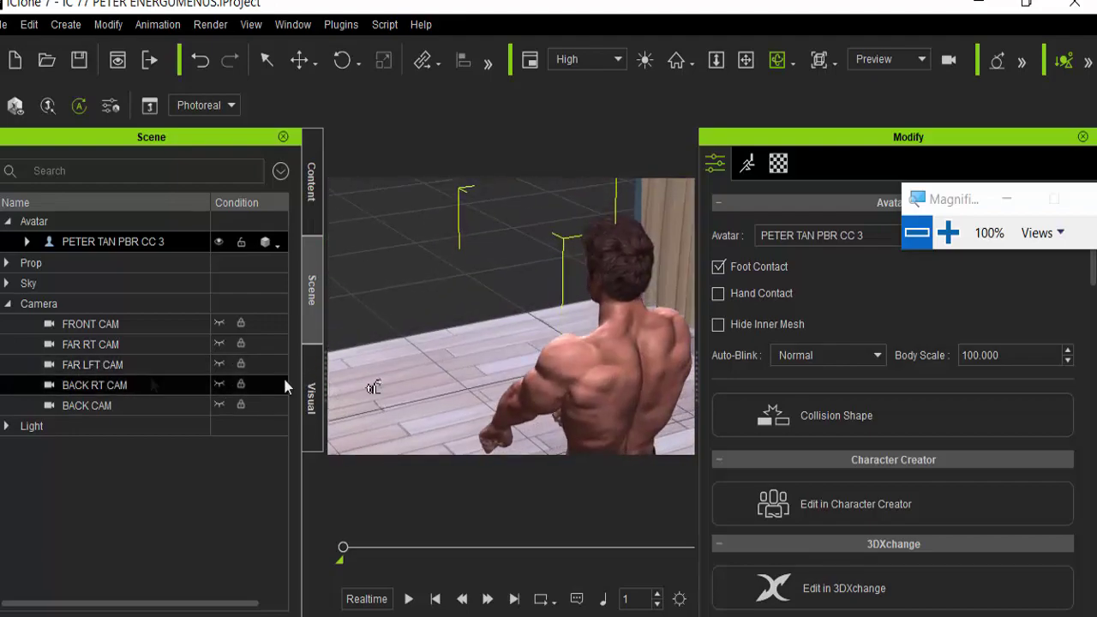
drag(551, 373, 289, 321)
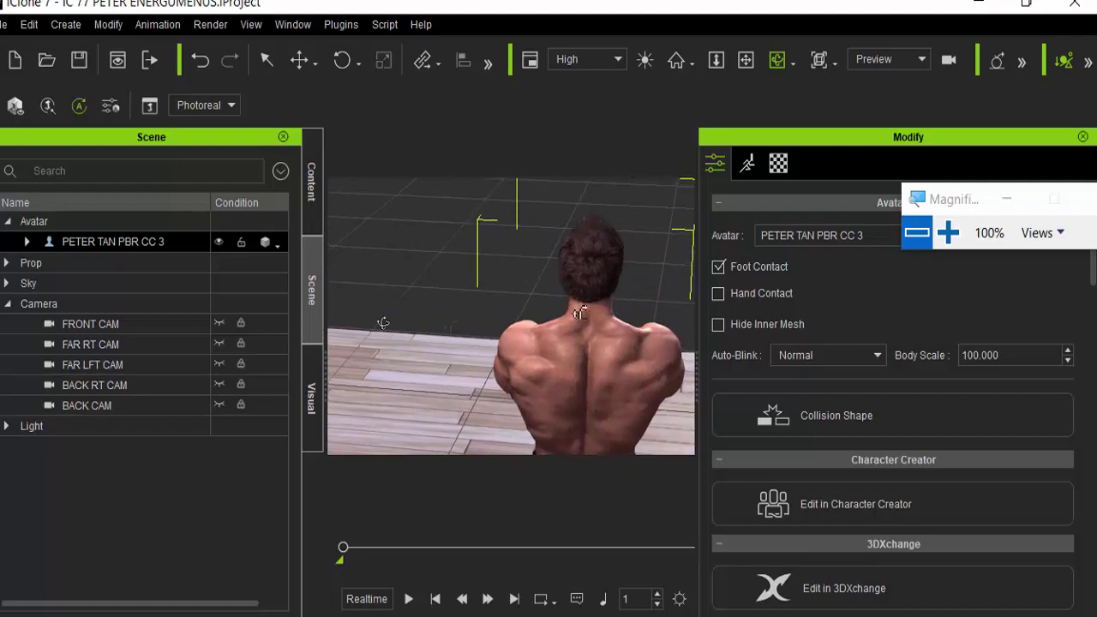
drag(579, 312, 864, 278)
drag(489, 356, 785, 291)
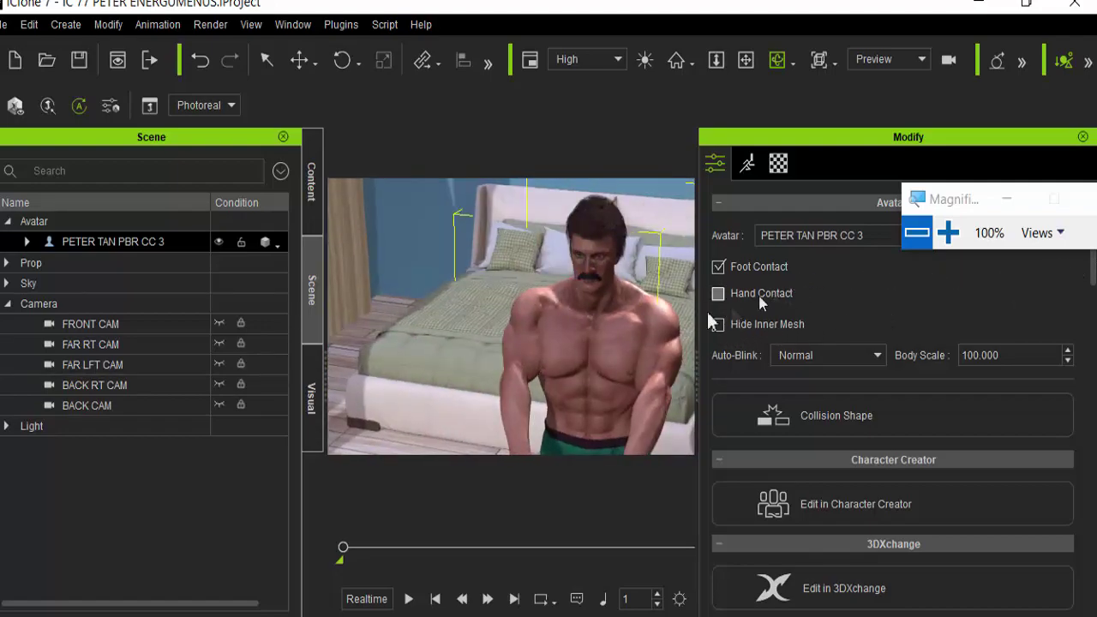
drag(505, 403, 592, 113)
Inspect the avatar's chest and face from the front, and the head in profile.
click(745, 60)
drag(599, 299, 581, 377)
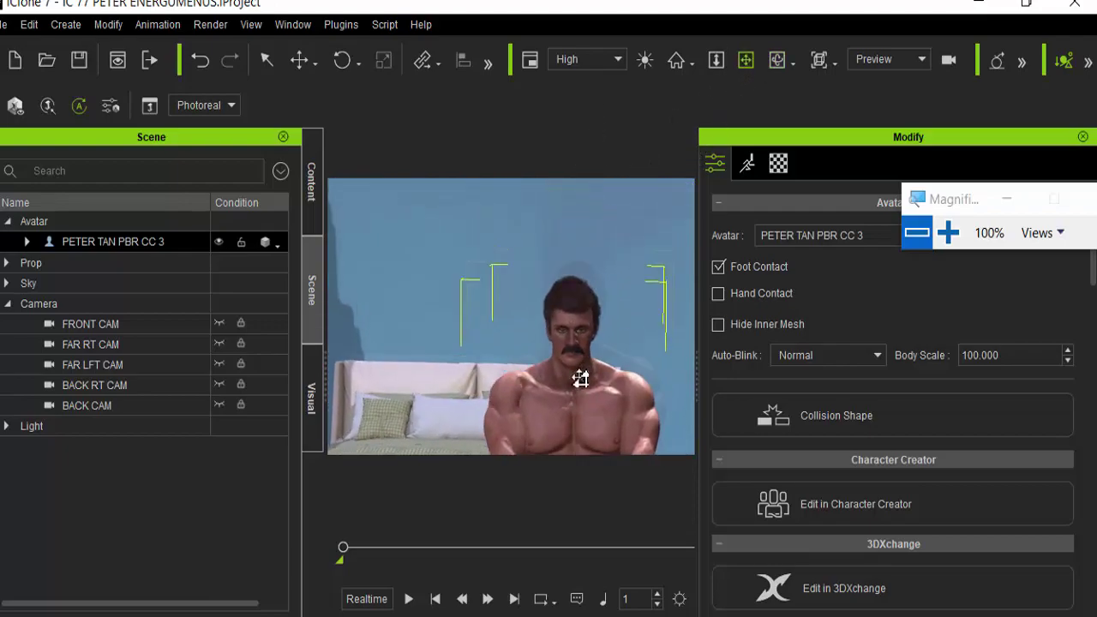
drag(577, 417, 557, 298)
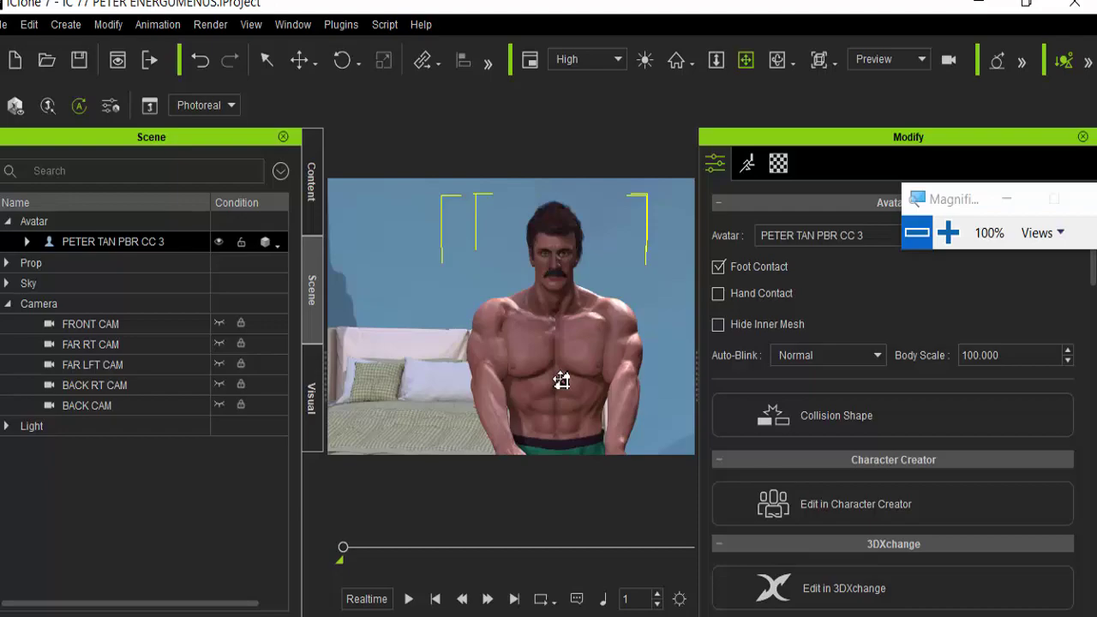
scroll(580, 323, up, 3)
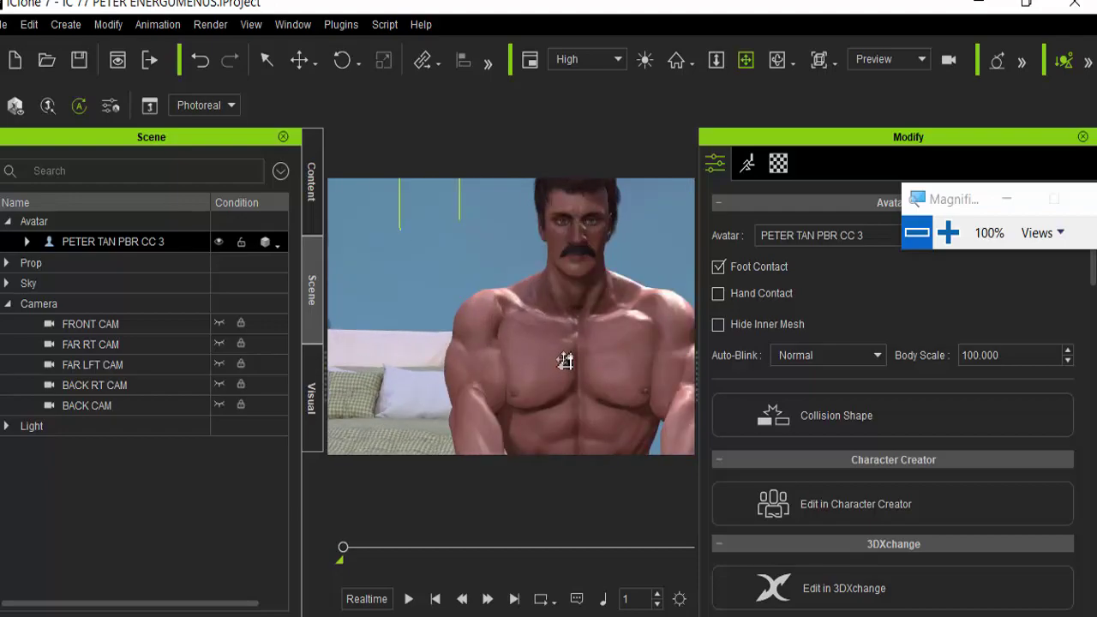
scroll(565, 361, up, 3)
drag(572, 333, 504, 435)
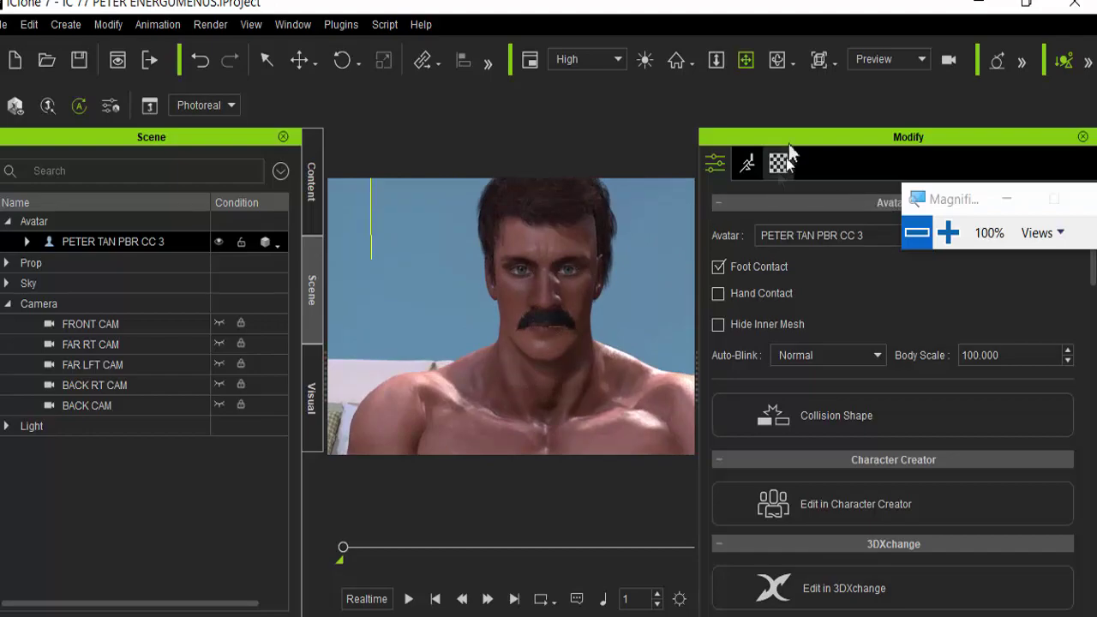
click(776, 59)
drag(634, 343, 9, 403)
drag(600, 418, 435, 112)
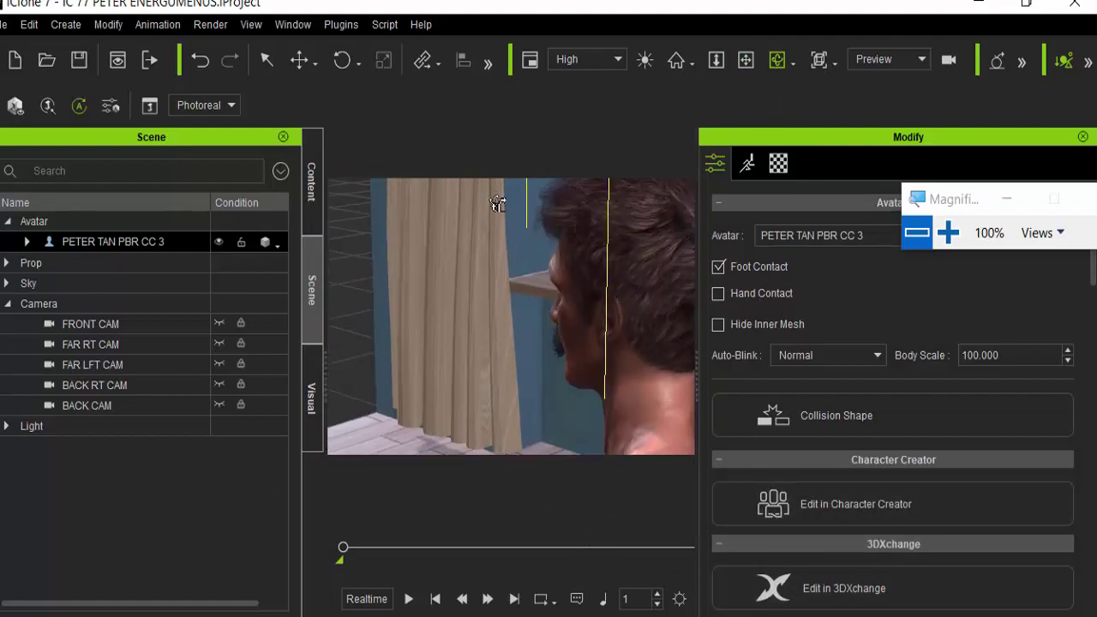
Examine the back of the avatar's head, the full back and the nape of the neck.
scroll(497, 205, down, 2)
drag(580, 399, 319, 360)
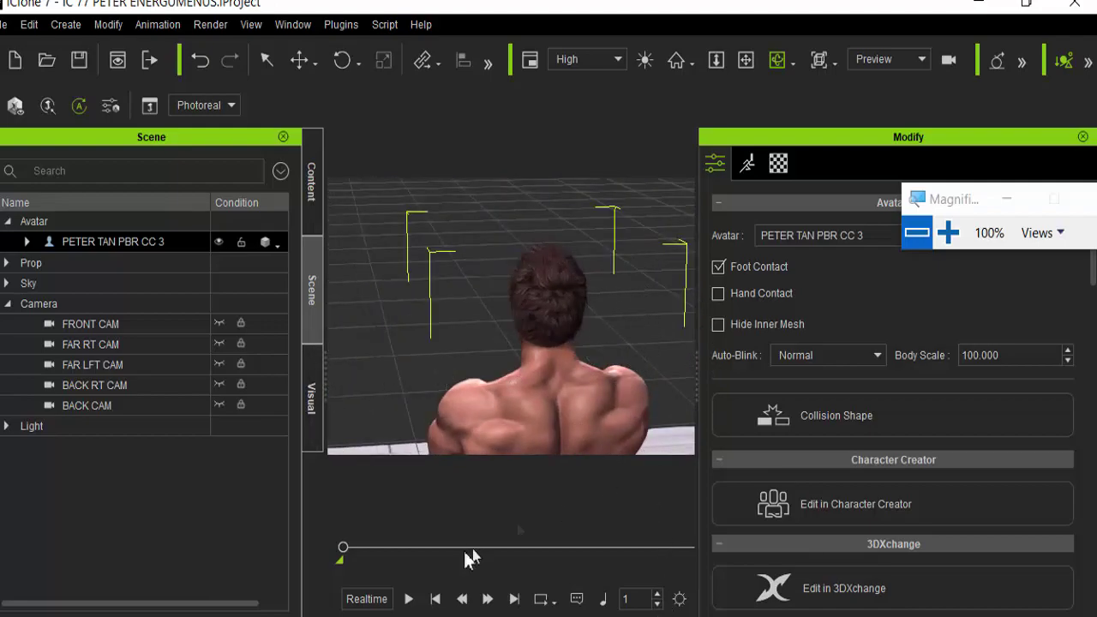
drag(530, 404, 492, 387)
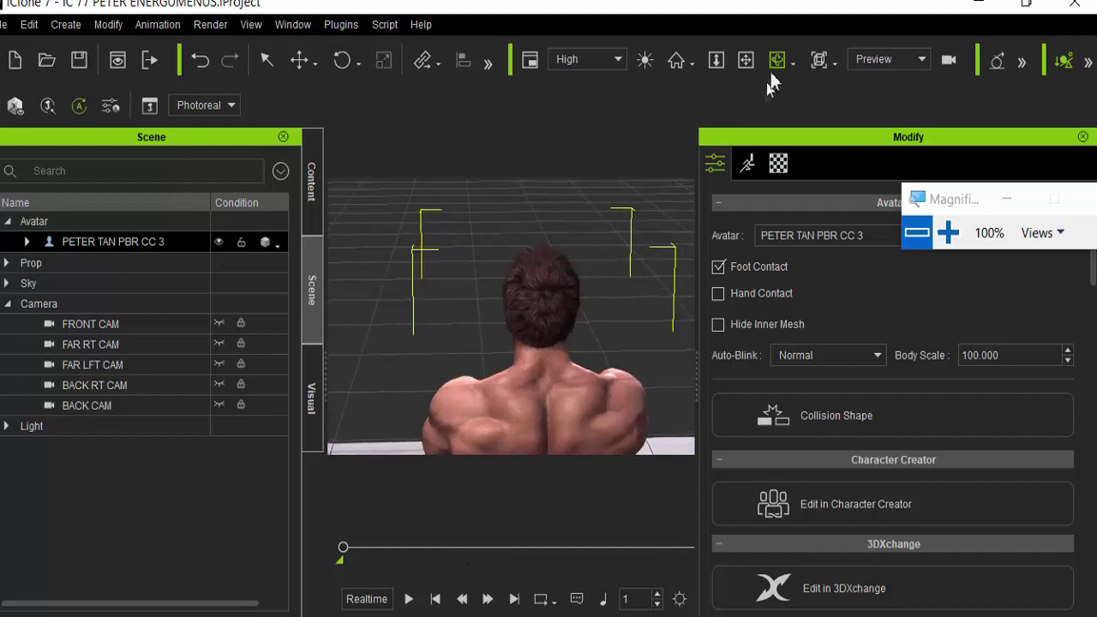
drag(624, 341, 578, 266)
click(745, 60)
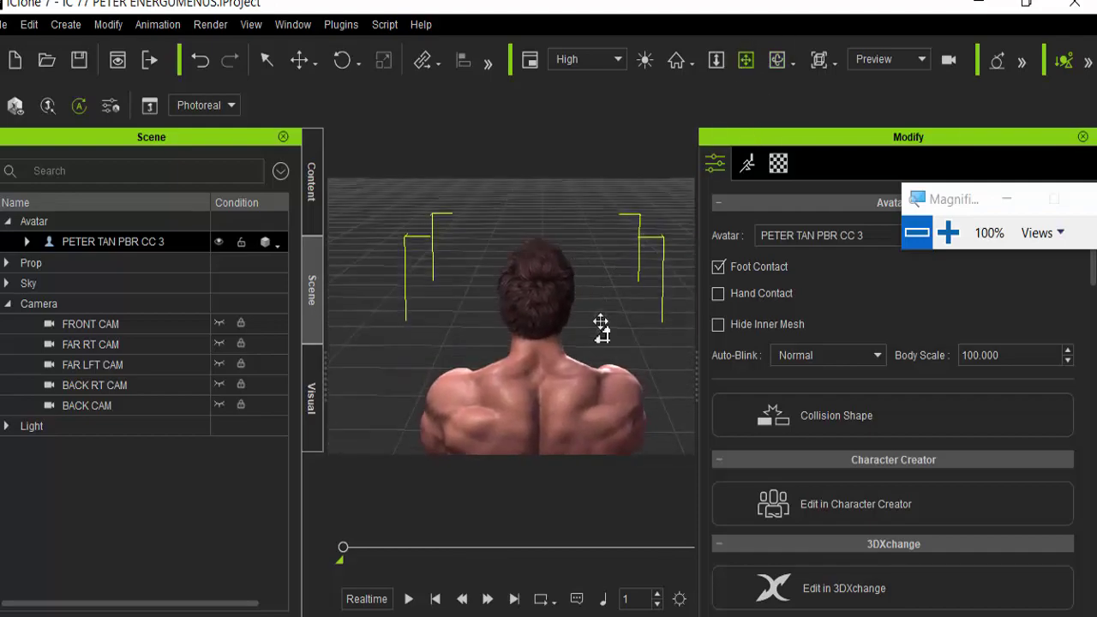
drag(580, 375, 573, 303)
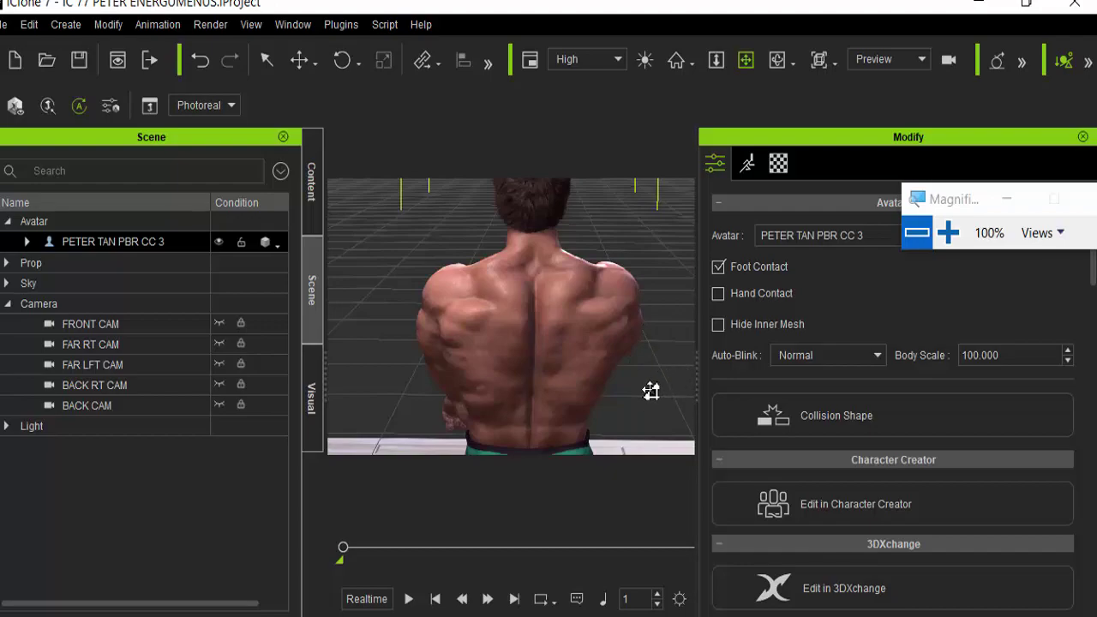
scroll(620, 355, up, 5)
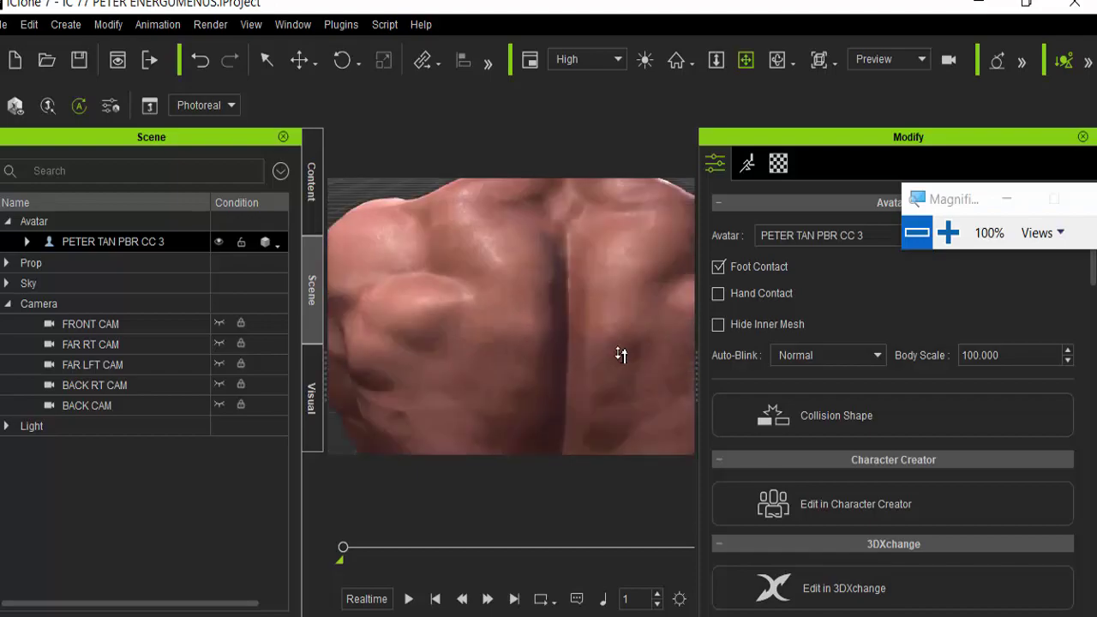
scroll(621, 355, up, 3)
drag(561, 312, 517, 444)
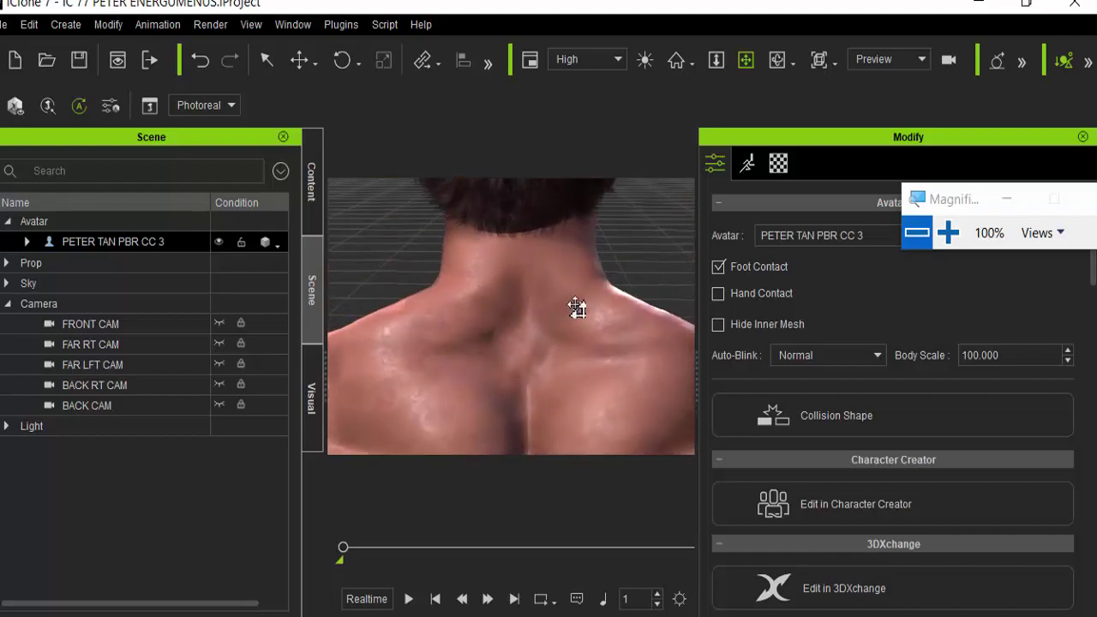
Inspect the skin detail along the avatar's spine, lower back, neck and shoulder at close range.
scroll(540, 360, up, 5)
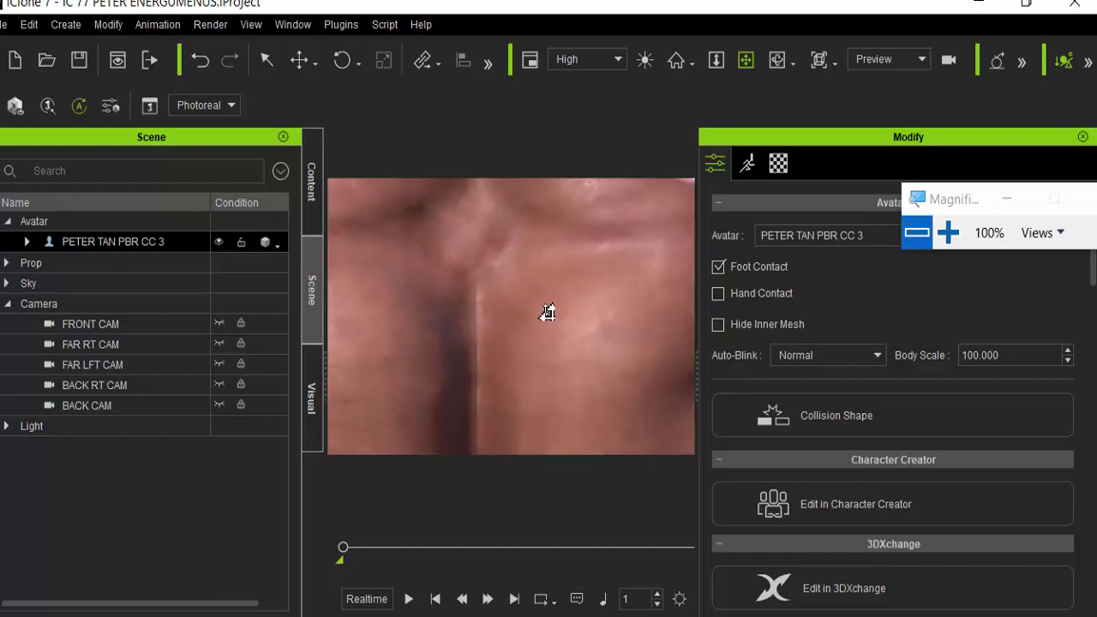
drag(558, 299, 653, 183)
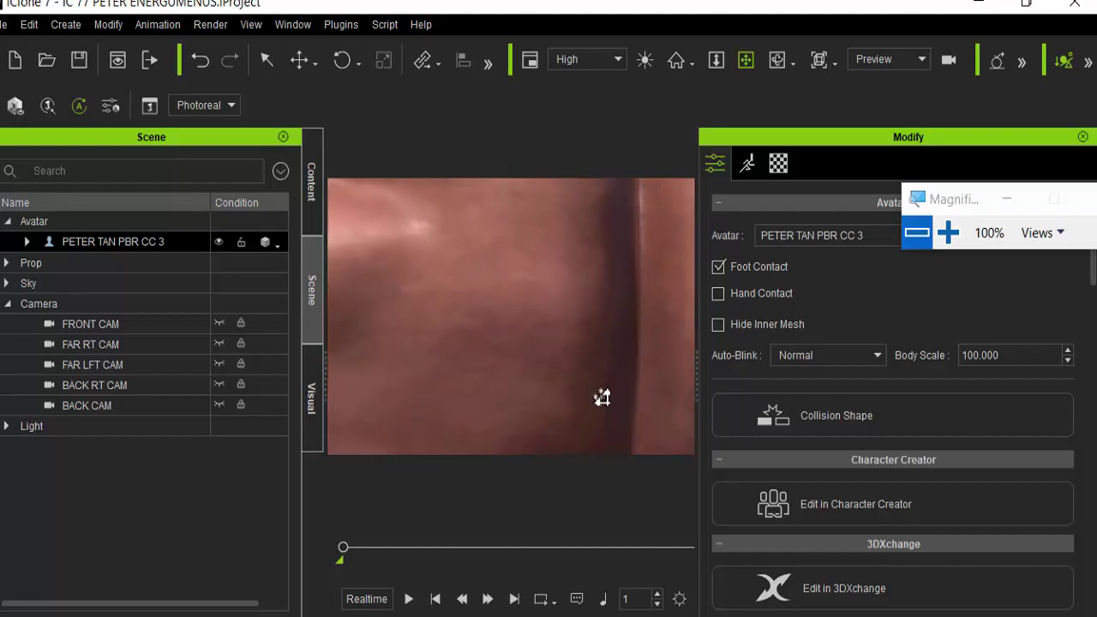
right_drag(602, 397, 582, 265)
scroll(591, 316, down, 4)
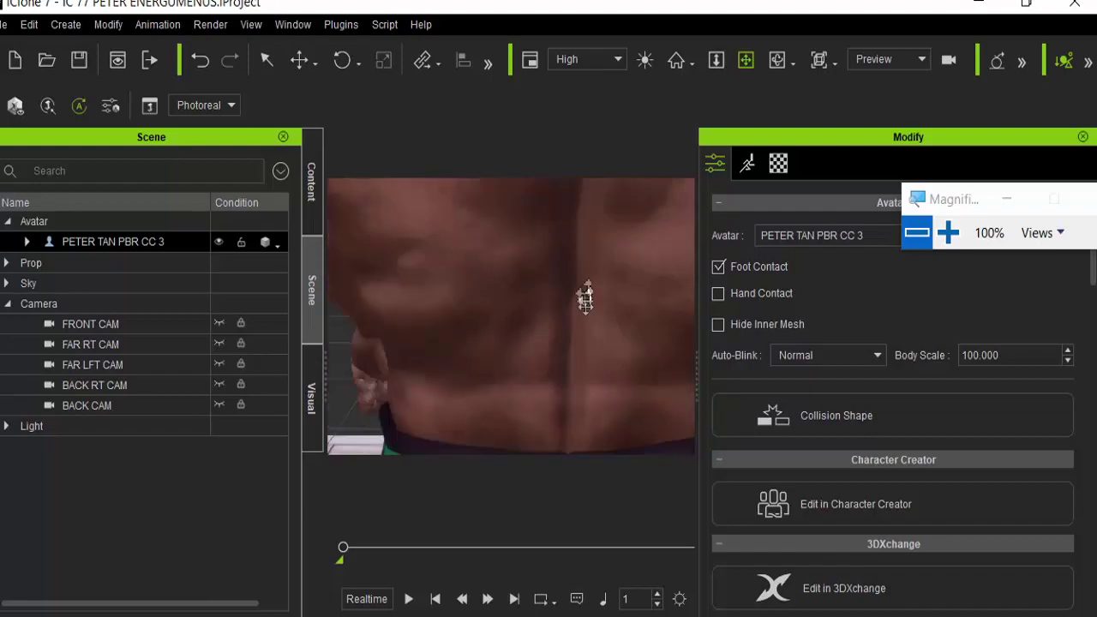
scroll(585, 297, up, 4)
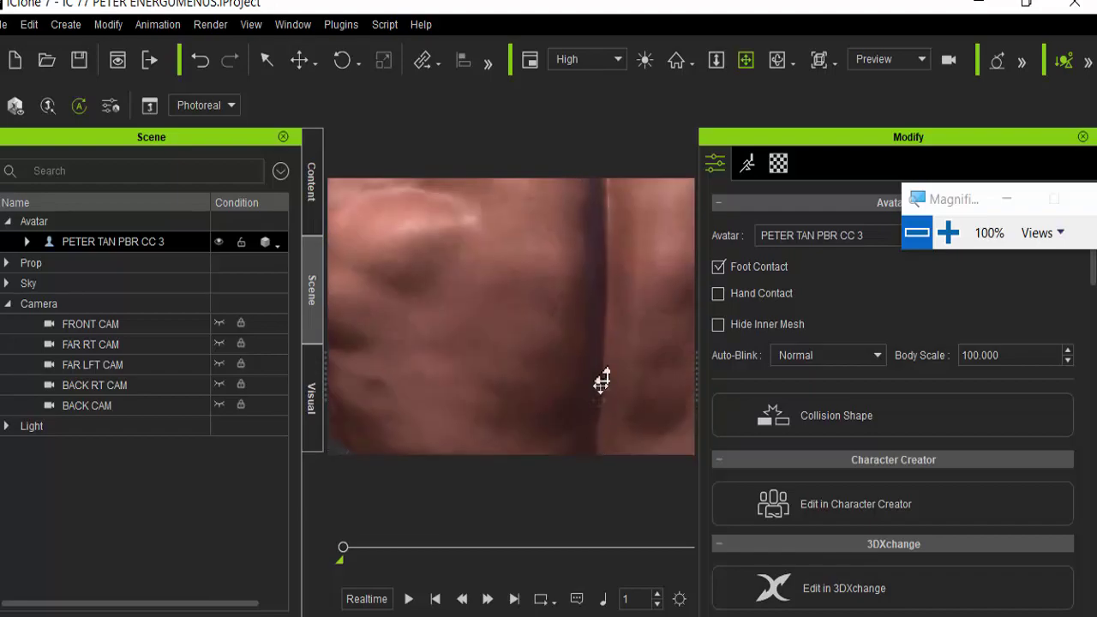
scroll(596, 307, down, 4)
middle_drag(588, 306, 548, 416)
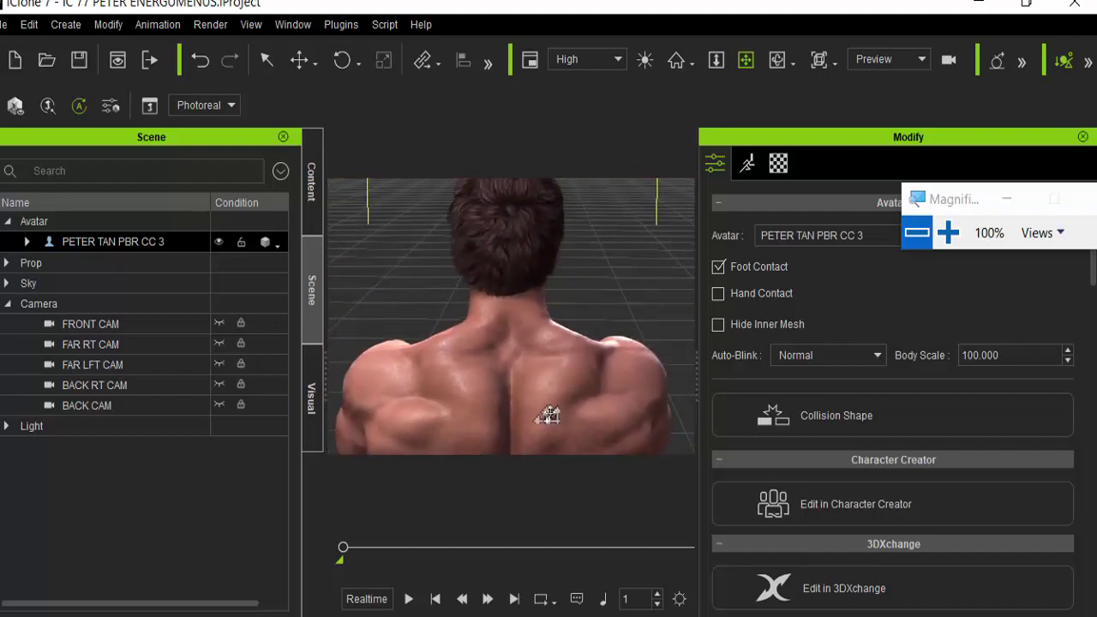
click(774, 58)
drag(527, 408, 516, 291)
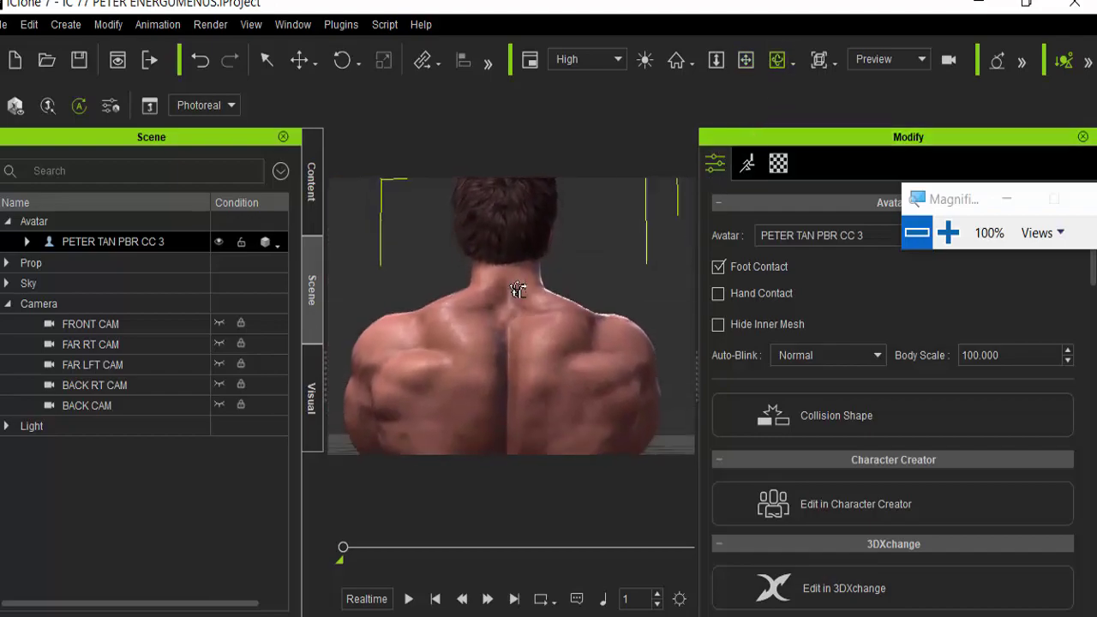
scroll(545, 368, up, 3)
drag(545, 366, 536, 370)
drag(470, 324, 607, 351)
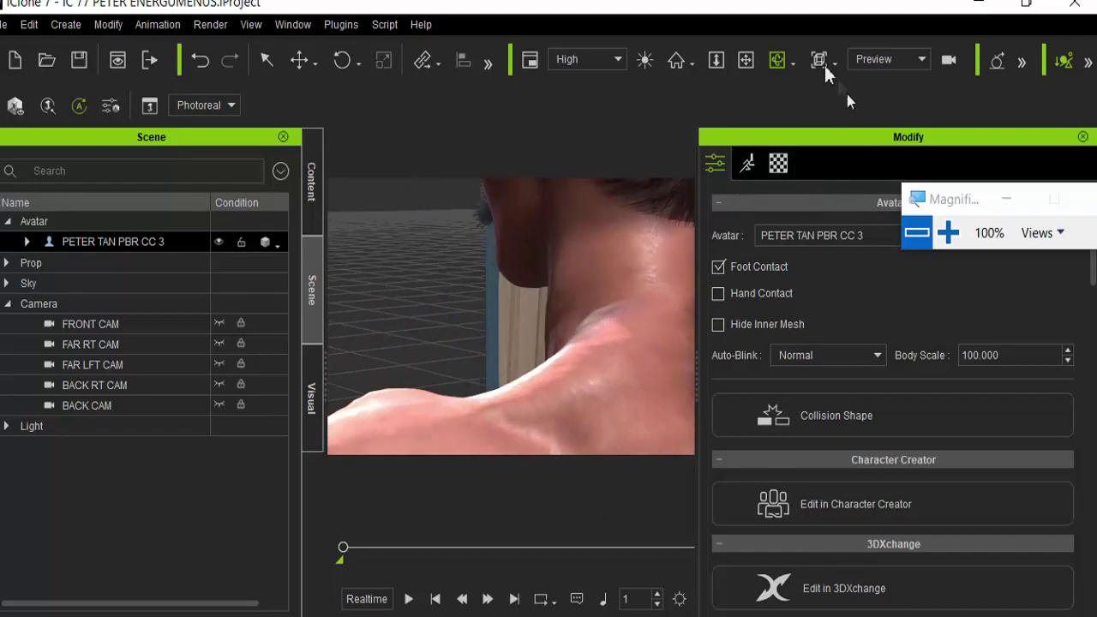
Minimize the Magnifier window and bring up the avatar's material Texture Settings with the texture map thumbnails.
drag(960, 195, 776, 243)
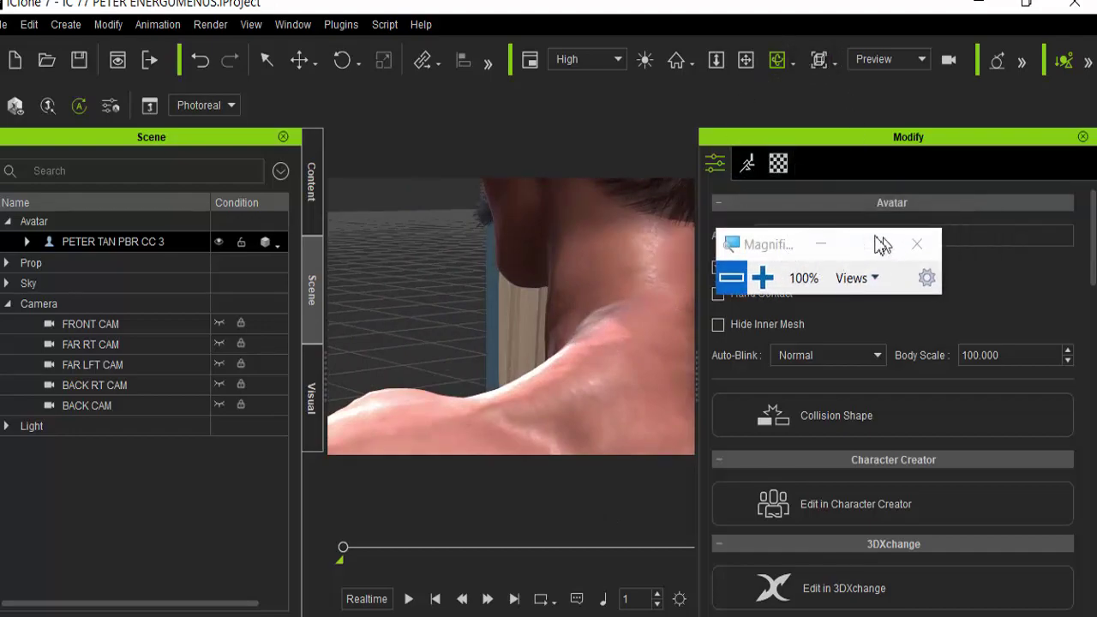
click(820, 243)
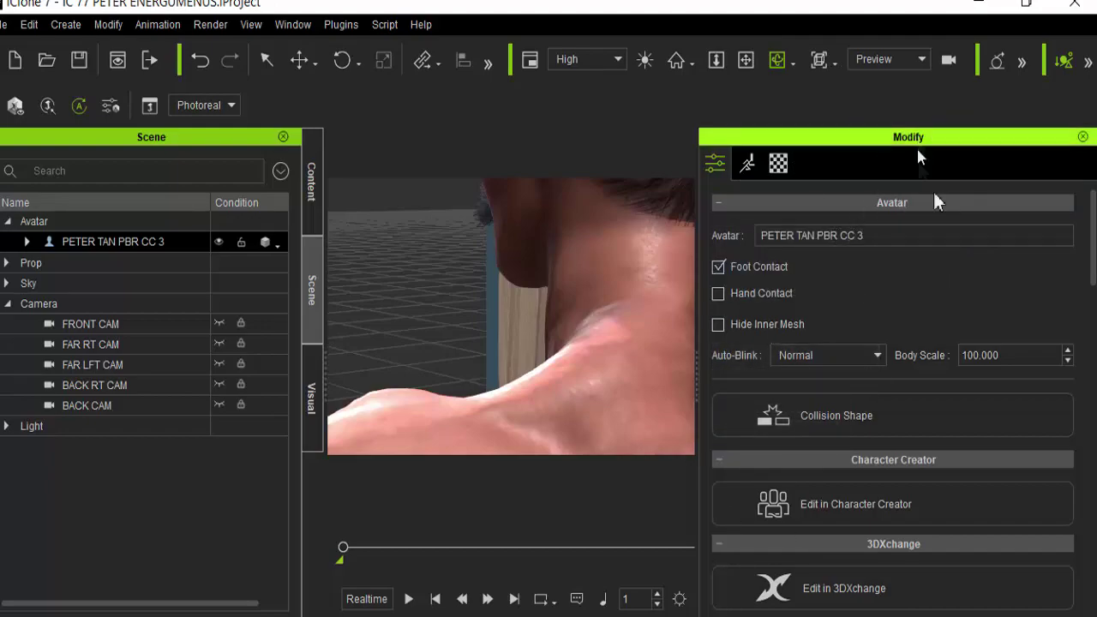
click(778, 163)
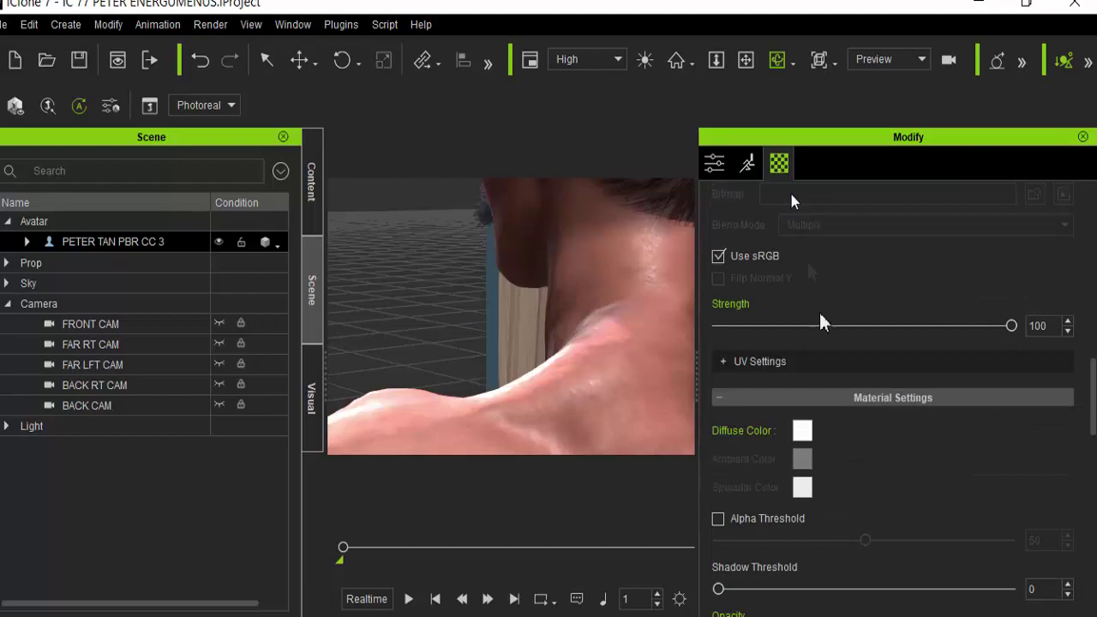
drag(1092, 399, 1093, 292)
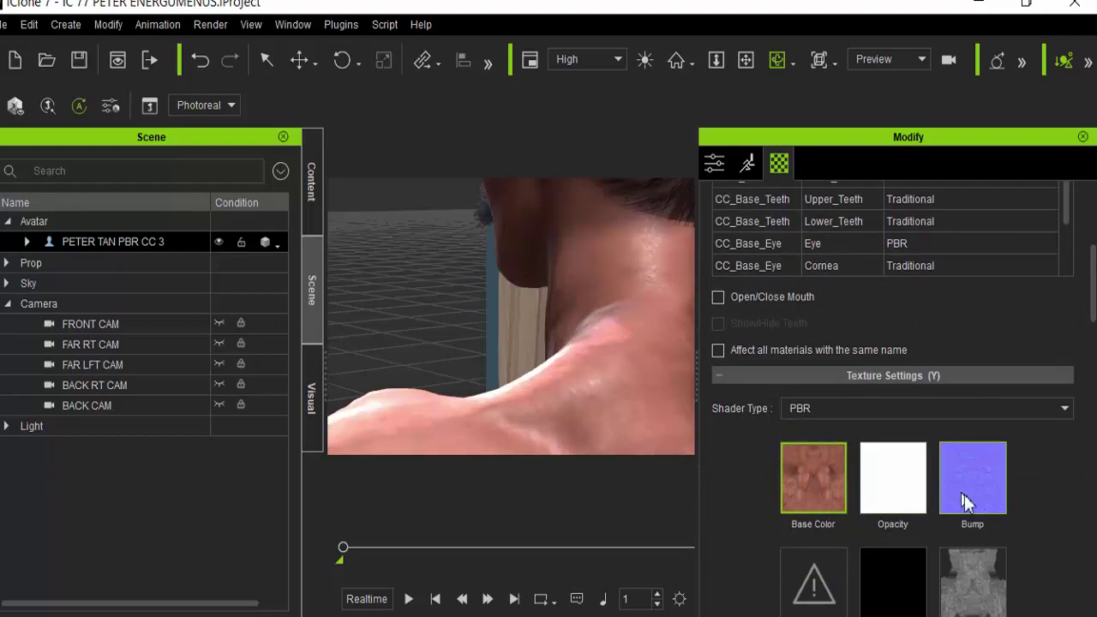
mouse_move(977, 504)
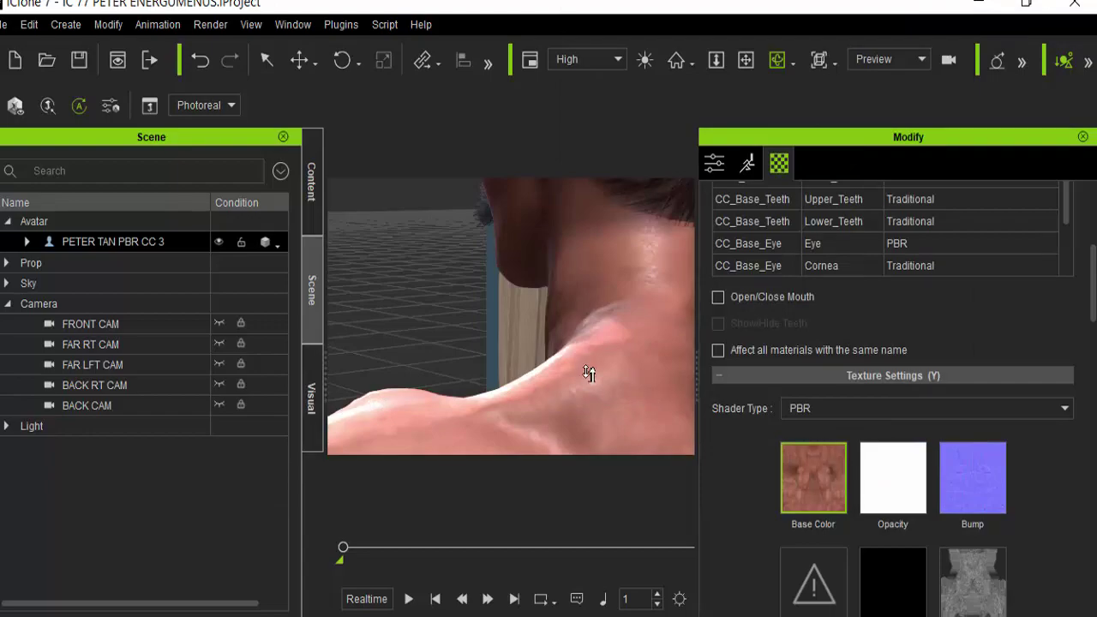
Select the Bump texture map of the avatar's skin material and bring up its Strength setting.
scroll(591, 375, down, 5)
drag(546, 415, 368, 309)
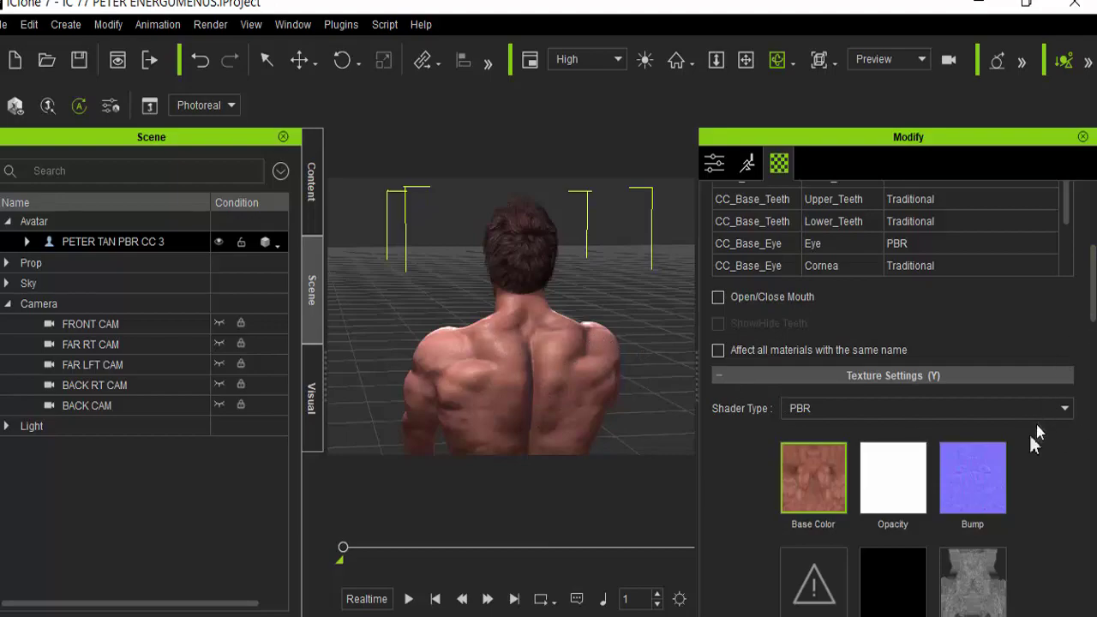
click(991, 492)
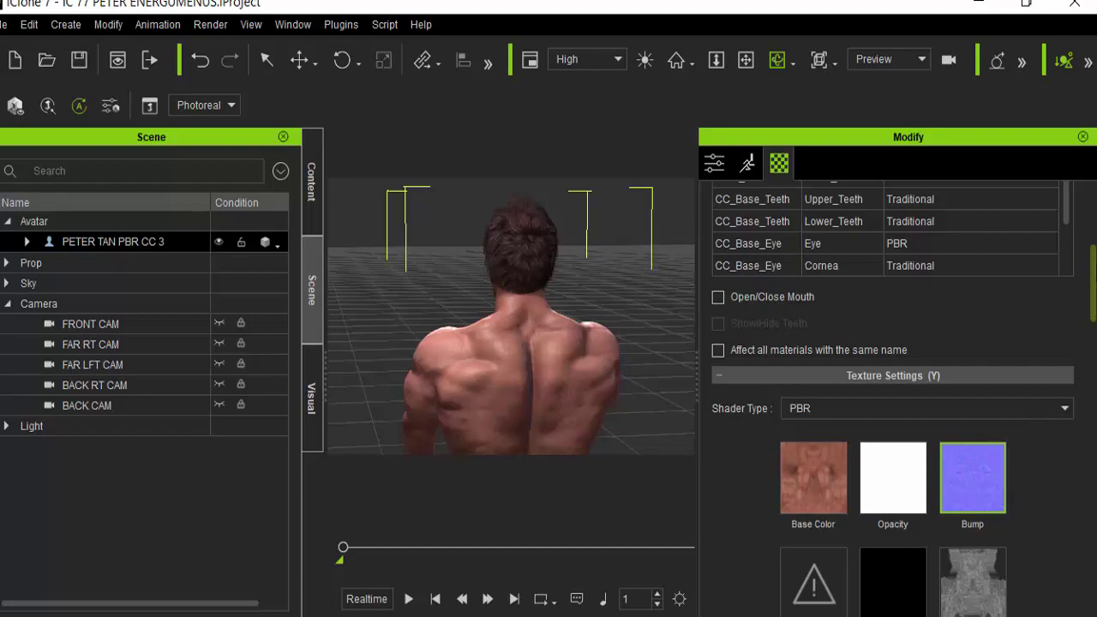
scroll(1093, 283, down, 3)
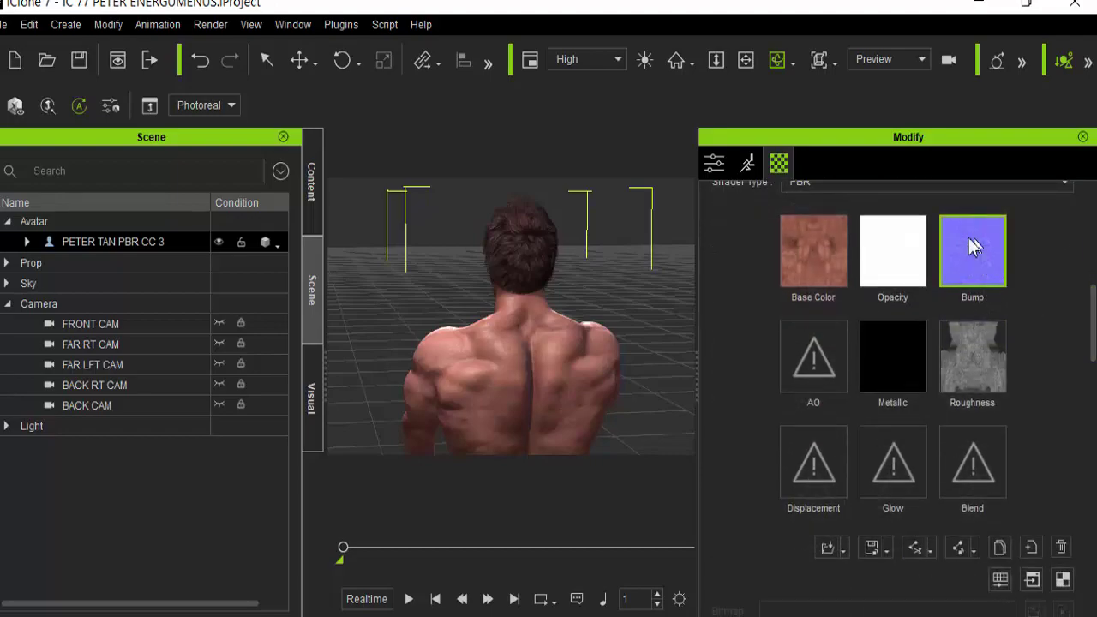
drag(1088, 301, 1093, 374)
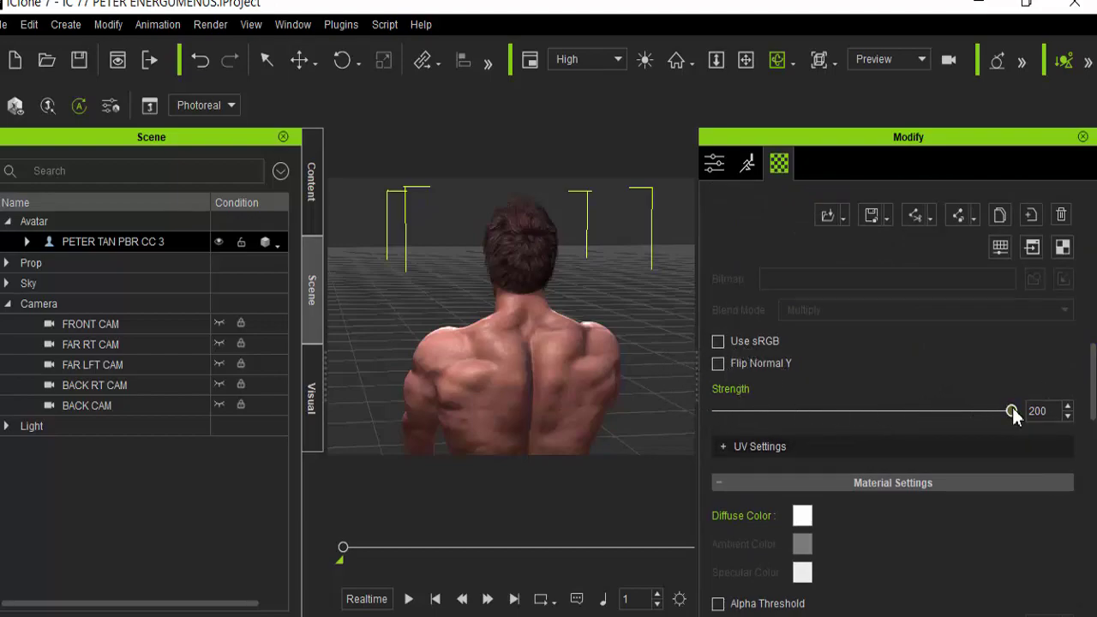
Set the Bump map's Strength to 14 and check the effect on the avatar's back.
click(743, 59)
drag(689, 238, 568, 284)
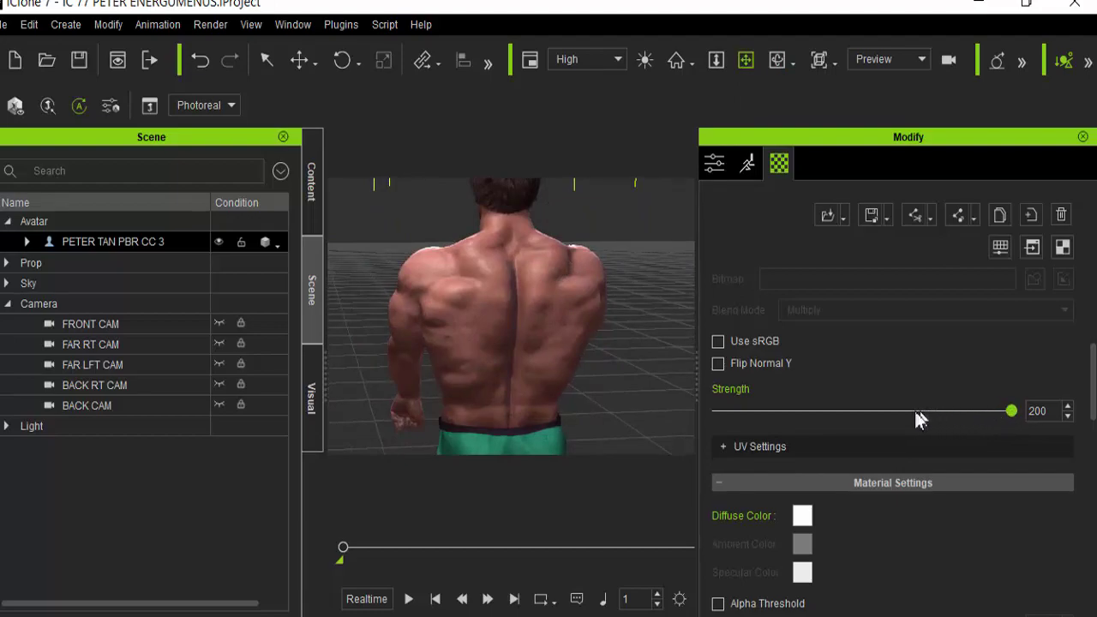
drag(1011, 412, 728, 414)
middle_drag(502, 325, 495, 375)
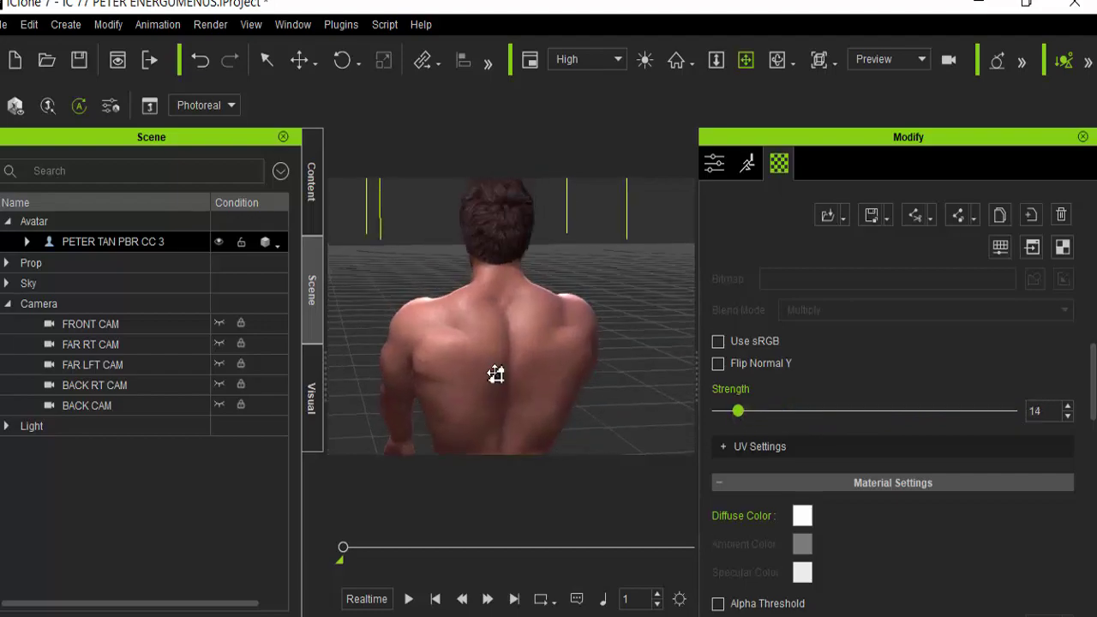
scroll(555, 347, up, 4)
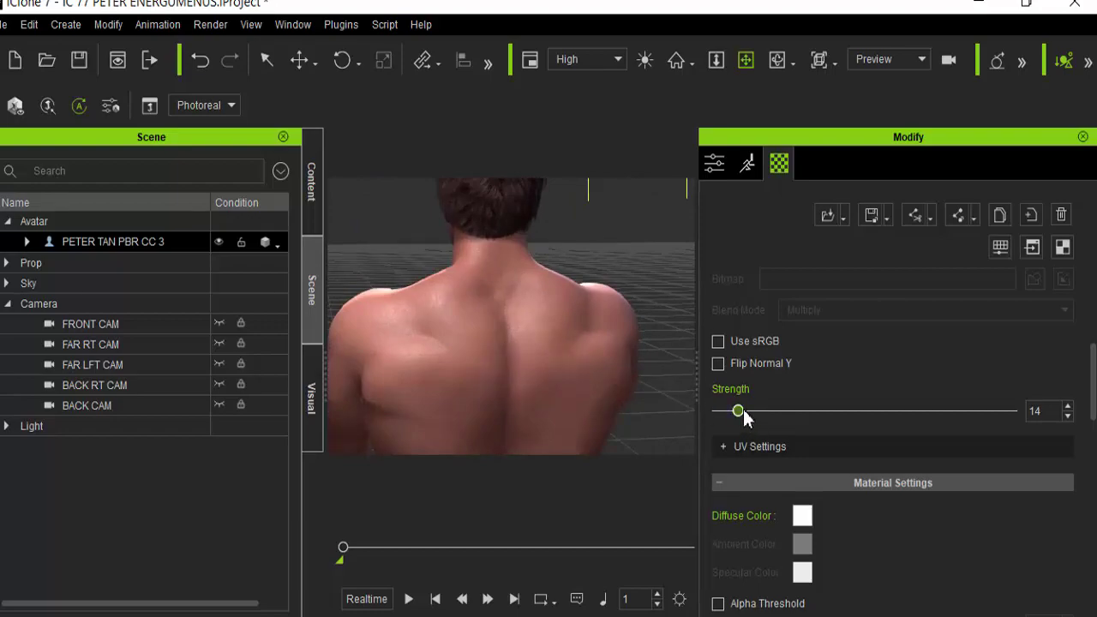
Set the Bump map's Strength to 138 and check the avatar's back and front torso.
drag(743, 411, 924, 410)
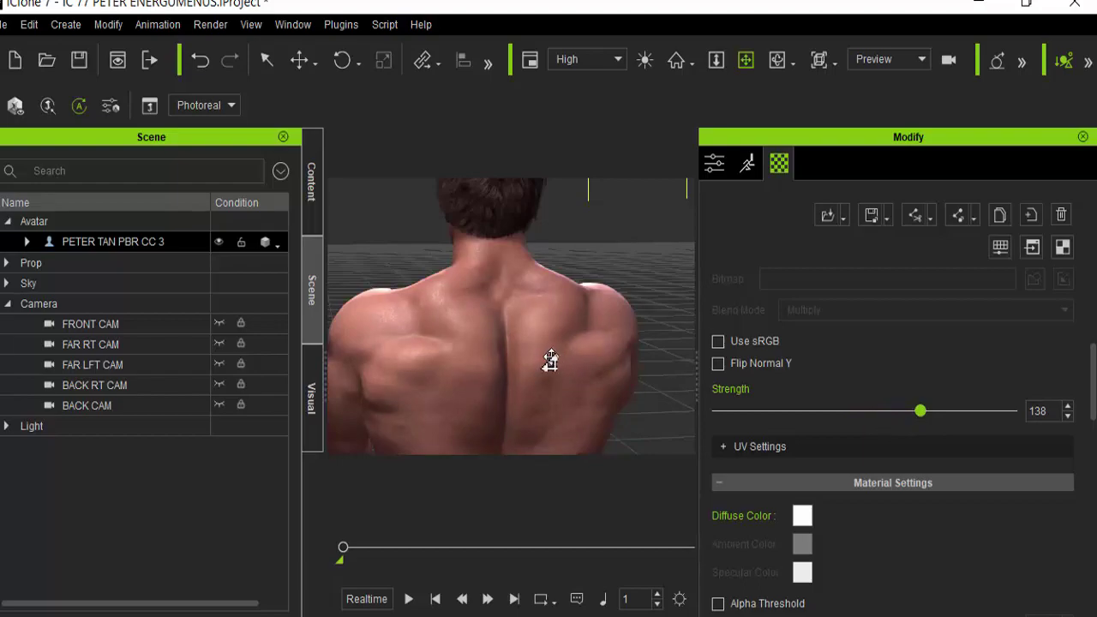
drag(534, 375, 543, 262)
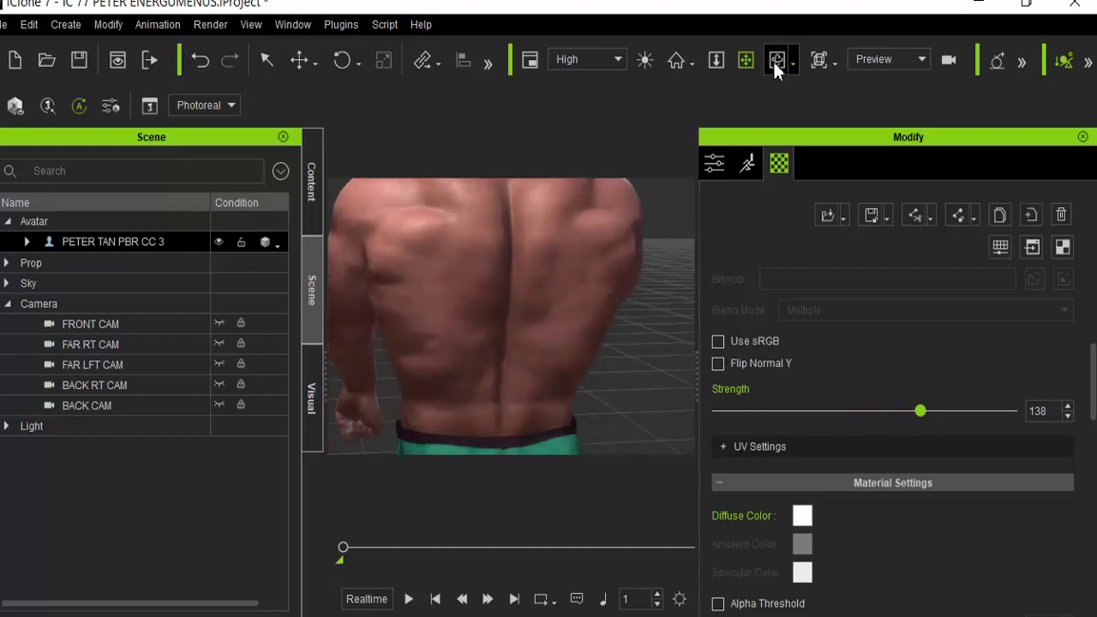
drag(427, 364, 1066, 339)
drag(505, 387, 870, 360)
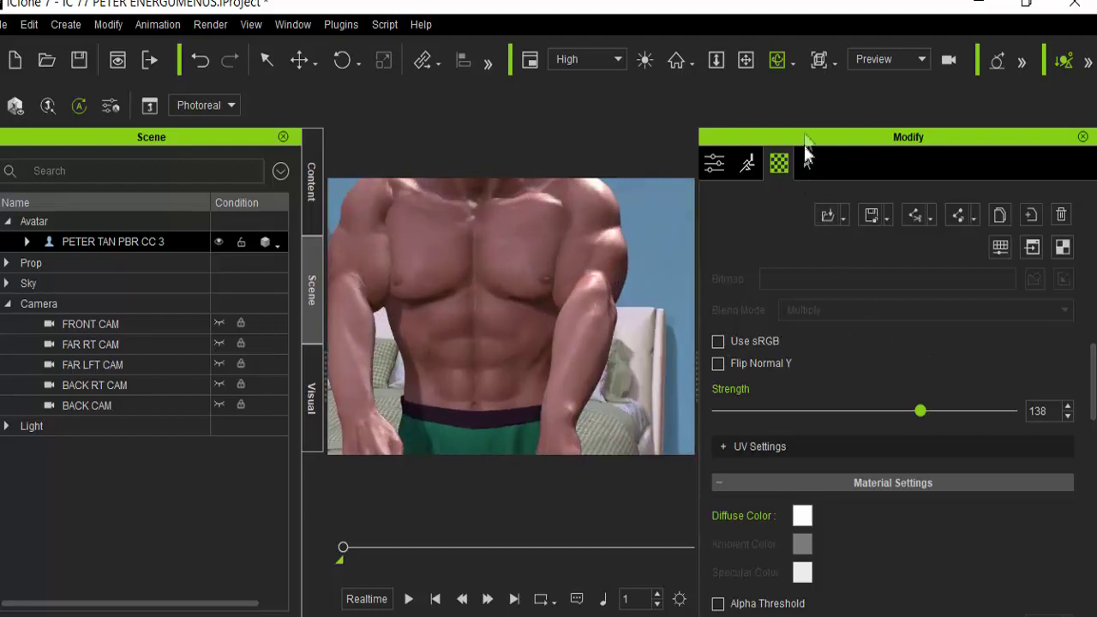
Inspect the avatar's face, moustache and neck at close range from the front.
click(749, 58)
drag(612, 257, 600, 447)
scroll(566, 276, up, 3)
drag(561, 280, 605, 408)
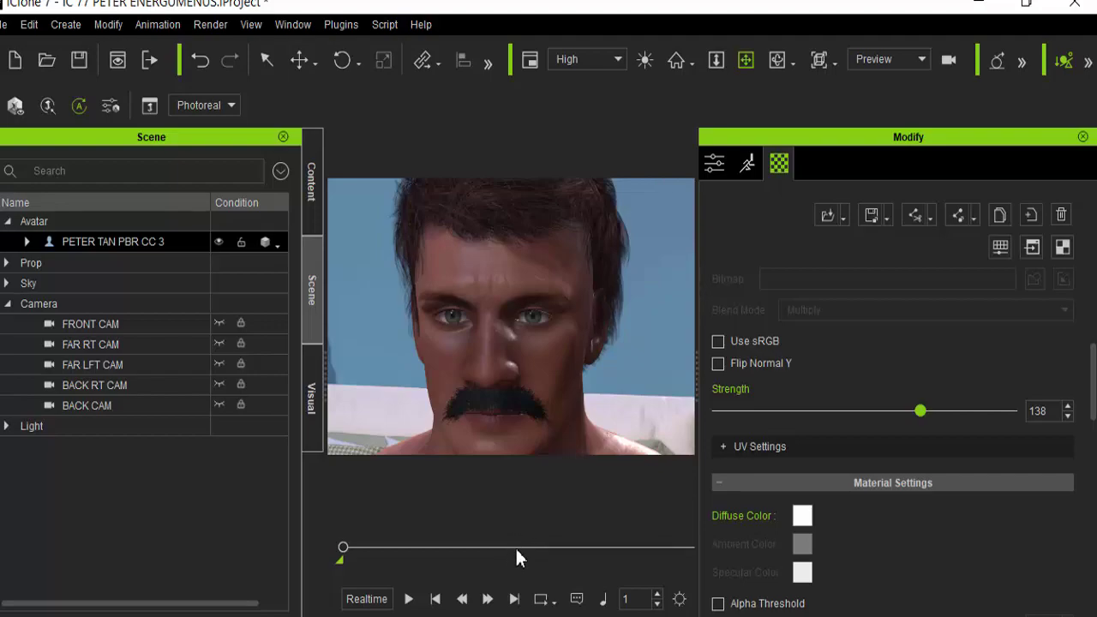
middle_drag(537, 404, 552, 255)
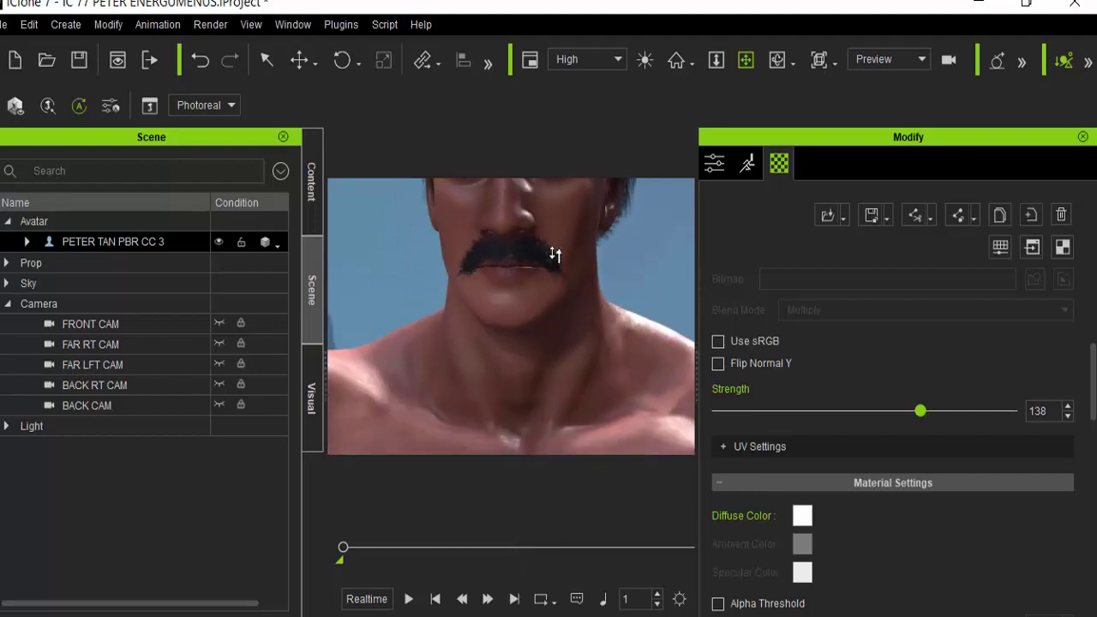
scroll(553, 254, down, 5)
Animate the Bump Strength from 0 at frame 1 to 200 at frame 226.
drag(919, 410, 717, 410)
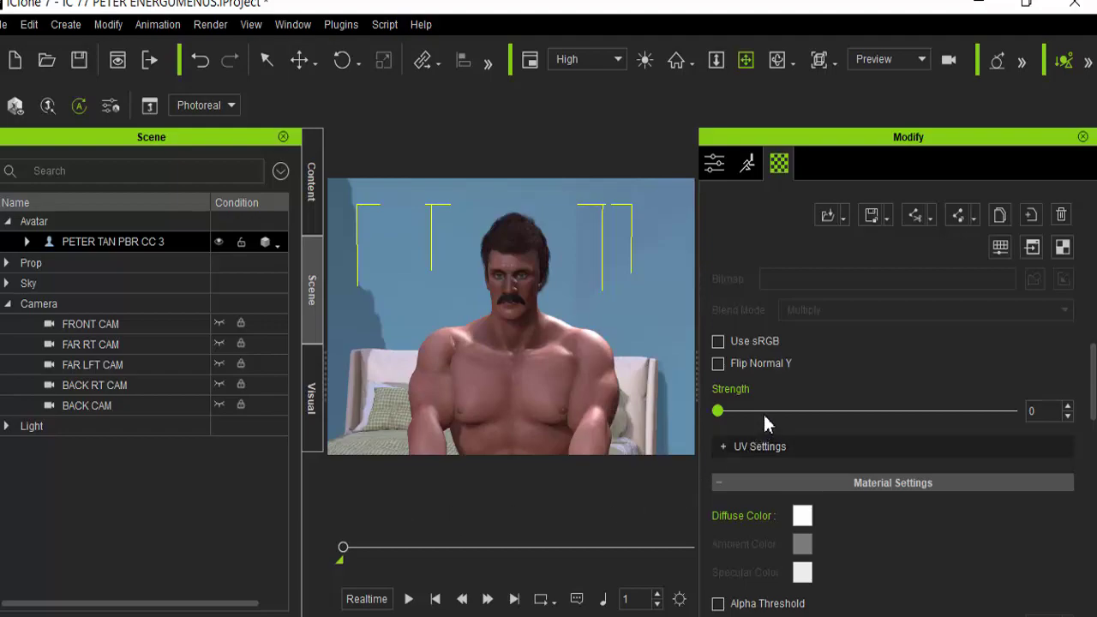
drag(342, 548, 398, 549)
mouse_move(718, 411)
mouse_down()
mouse_move(1011, 411)
mouse_move(702, 419)
mouse_move(1092, 462)
mouse_up()
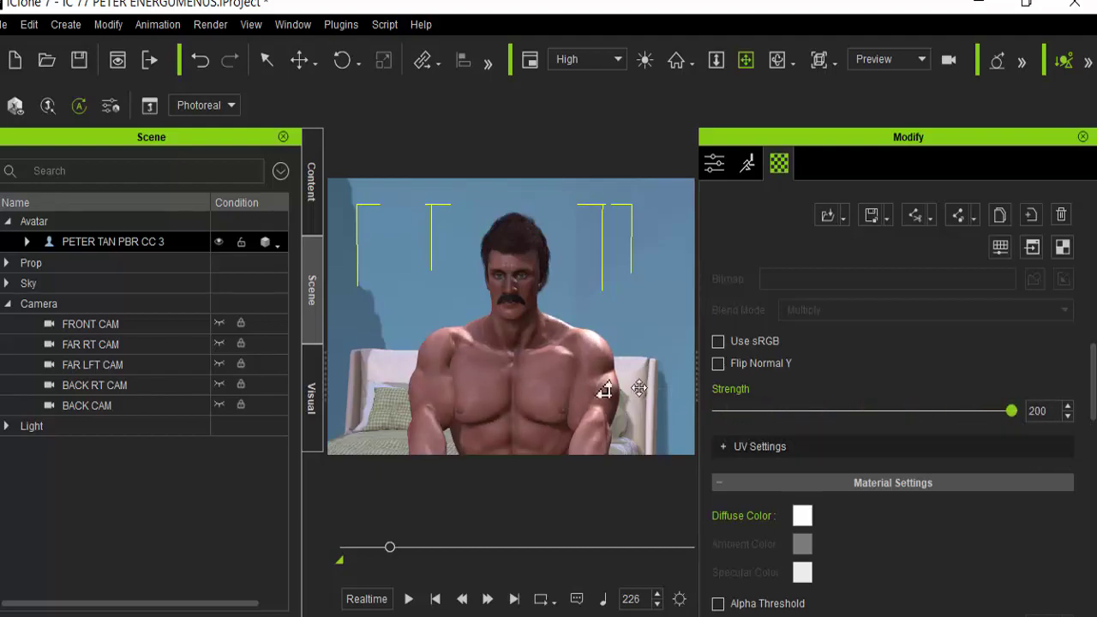
drag(585, 377, 587, 311)
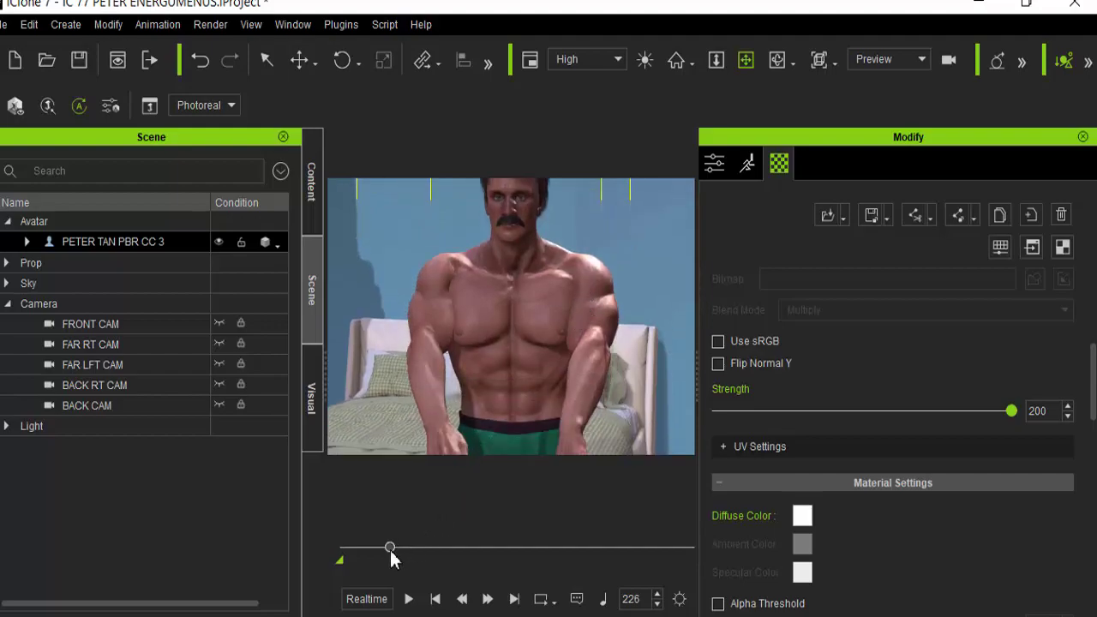
Play back the Bump Strength animation from frame 1, return to the start and undo the Strength changes.
drag(393, 549, 313, 552)
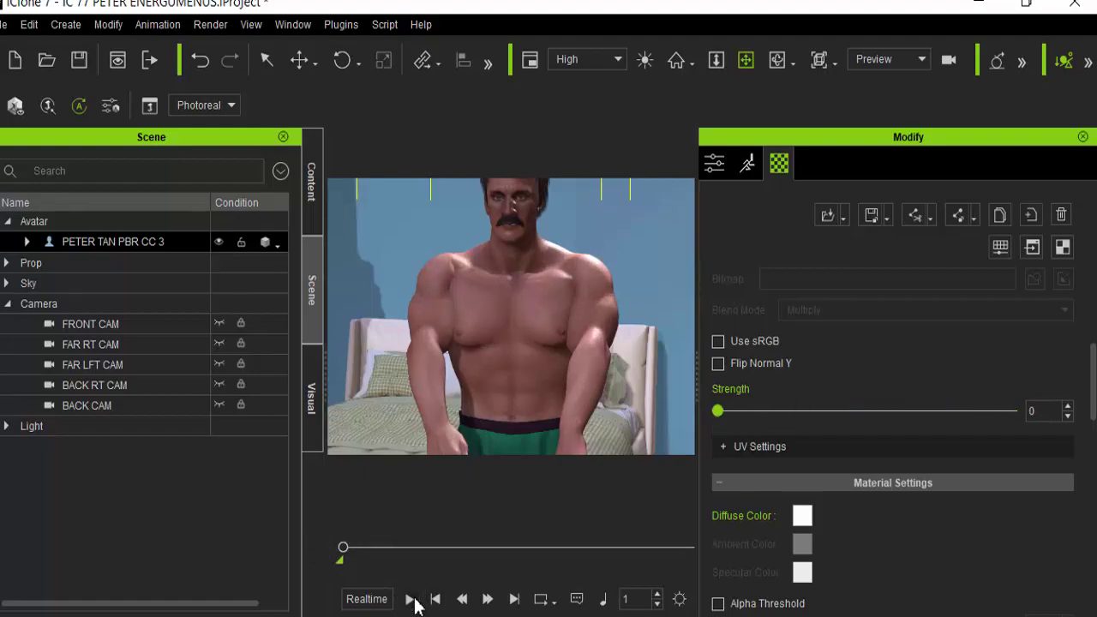
click(409, 599)
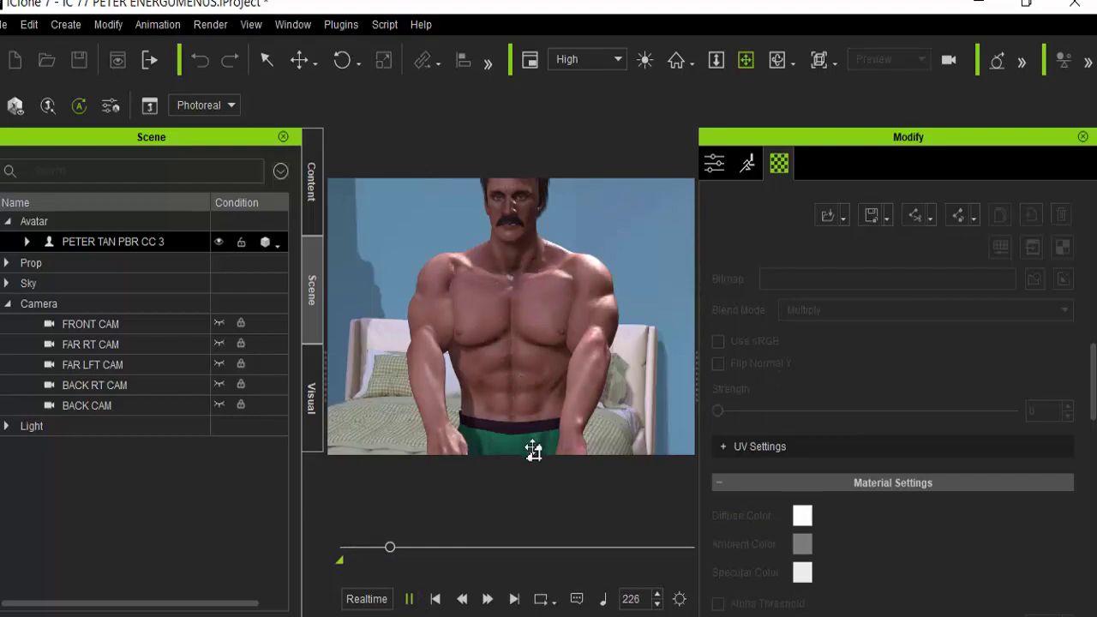
drag(393, 549, 341, 549)
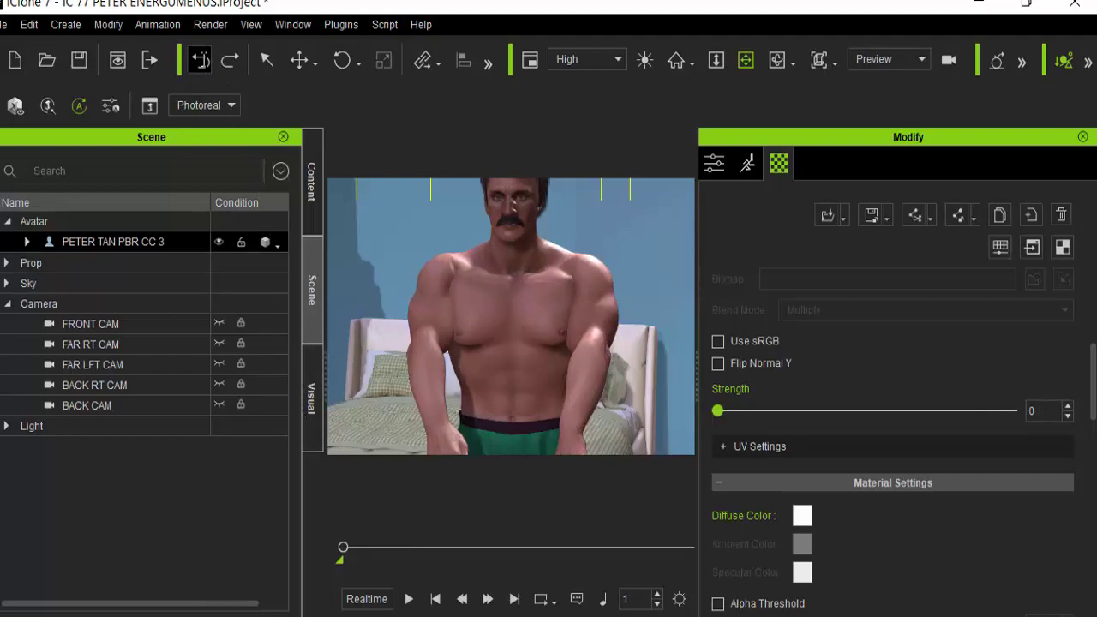
click(200, 60)
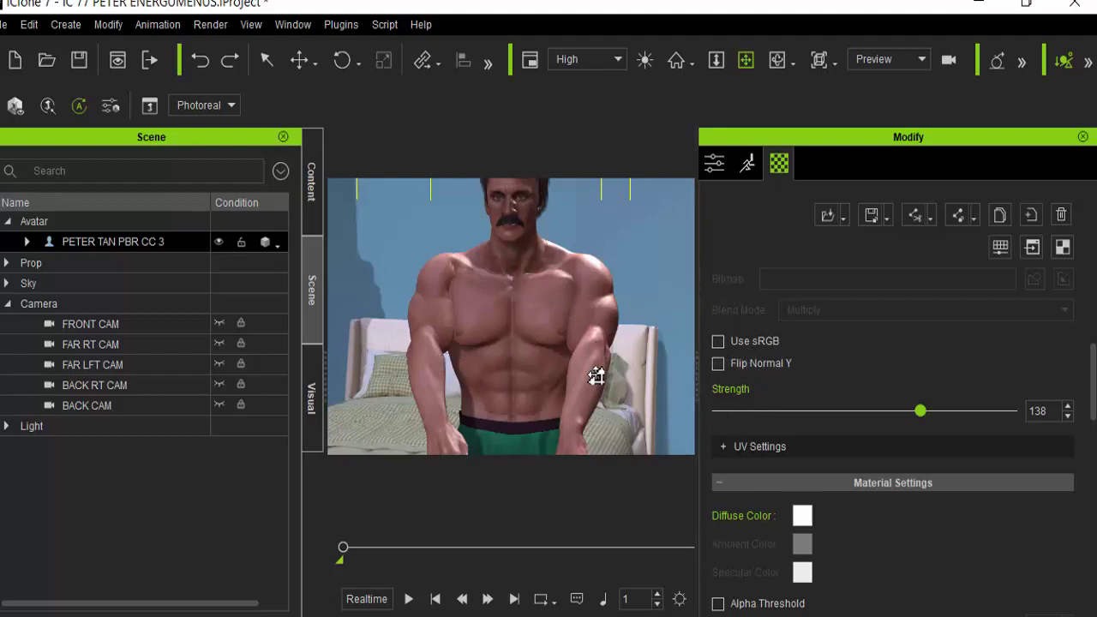
Examine the avatar's torso from the front, and the face and neck at close range and slightly different angles.
scroll(569, 293, down, 3)
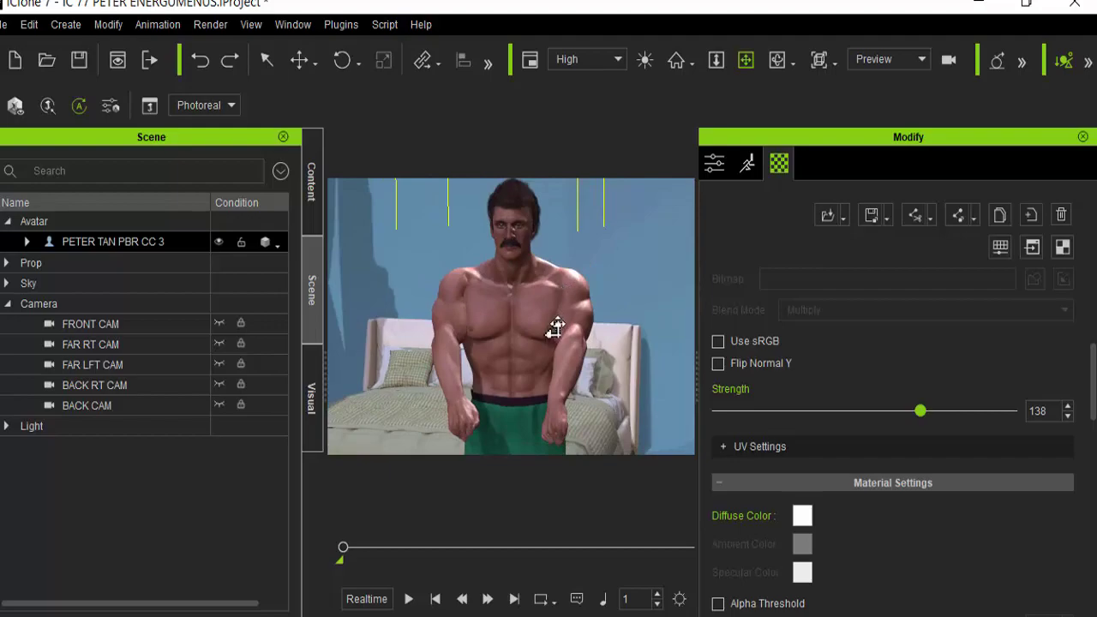
drag(557, 325, 548, 333)
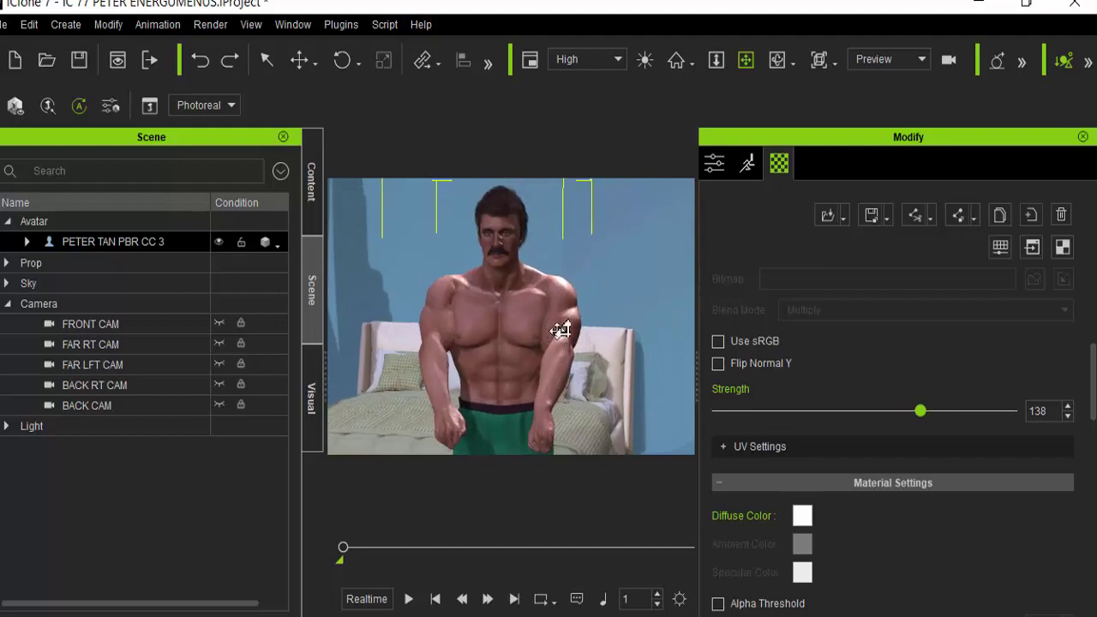
scroll(553, 334, up, 5)
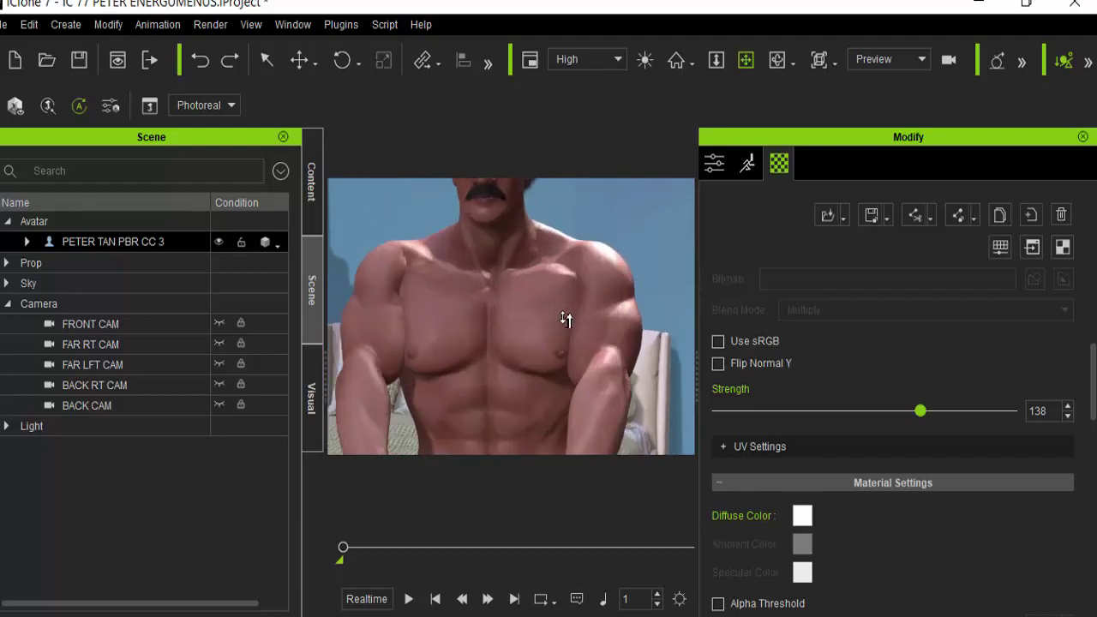
drag(555, 316, 593, 454)
scroll(563, 349, up, 2)
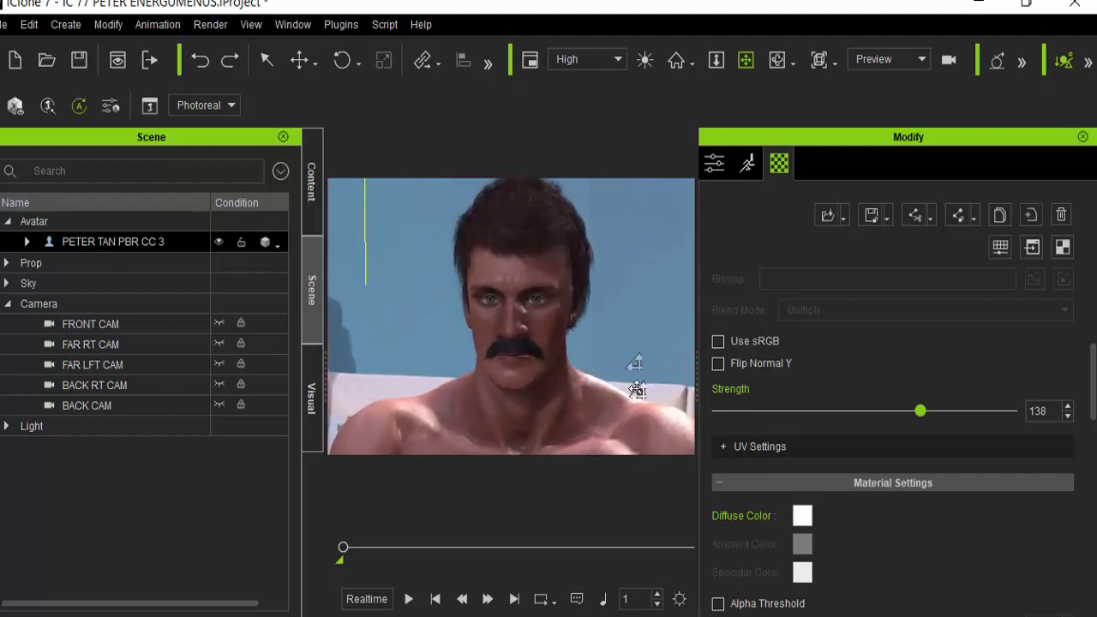
click(776, 60)
mouse_move(526, 363)
mouse_down()
mouse_move(526, 292)
mouse_move(534, 356)
mouse_up()
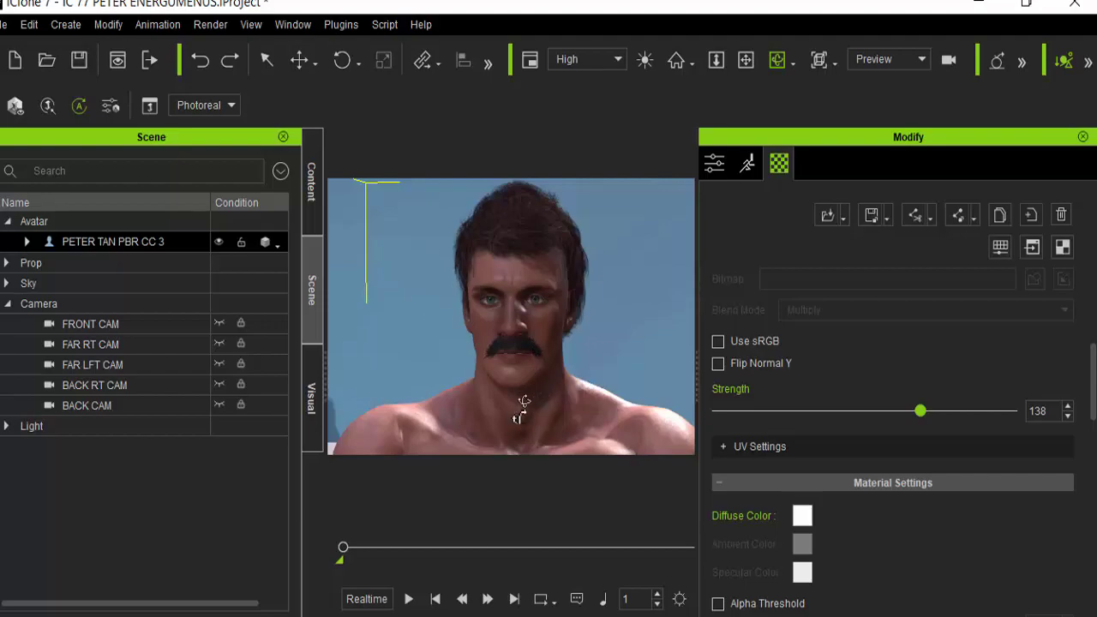
drag(523, 386, 547, 390)
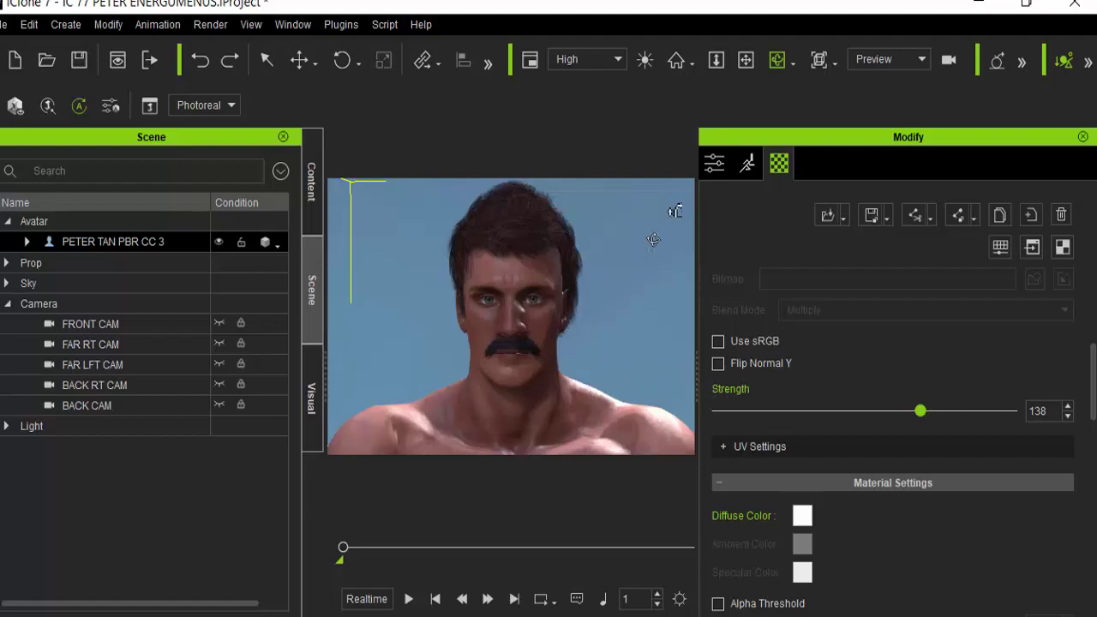
click(746, 59)
drag(570, 301, 573, 276)
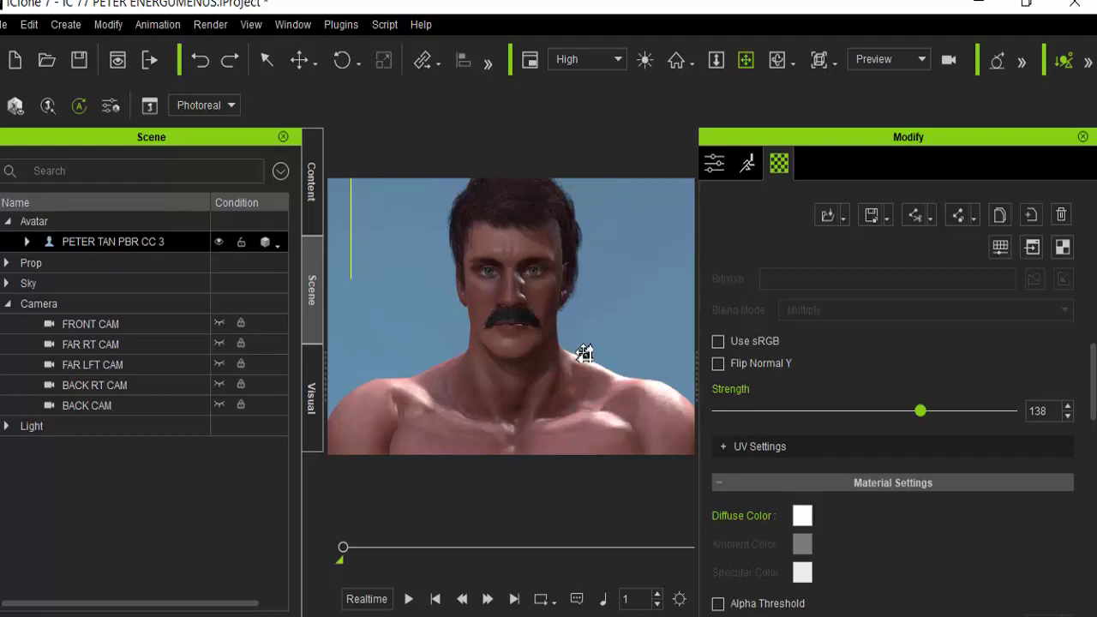
Examine the muscle definition of the avatar's chest, arms and abdomen from several distances, ending at the head and shoulders.
scroll(584, 349, down, 3)
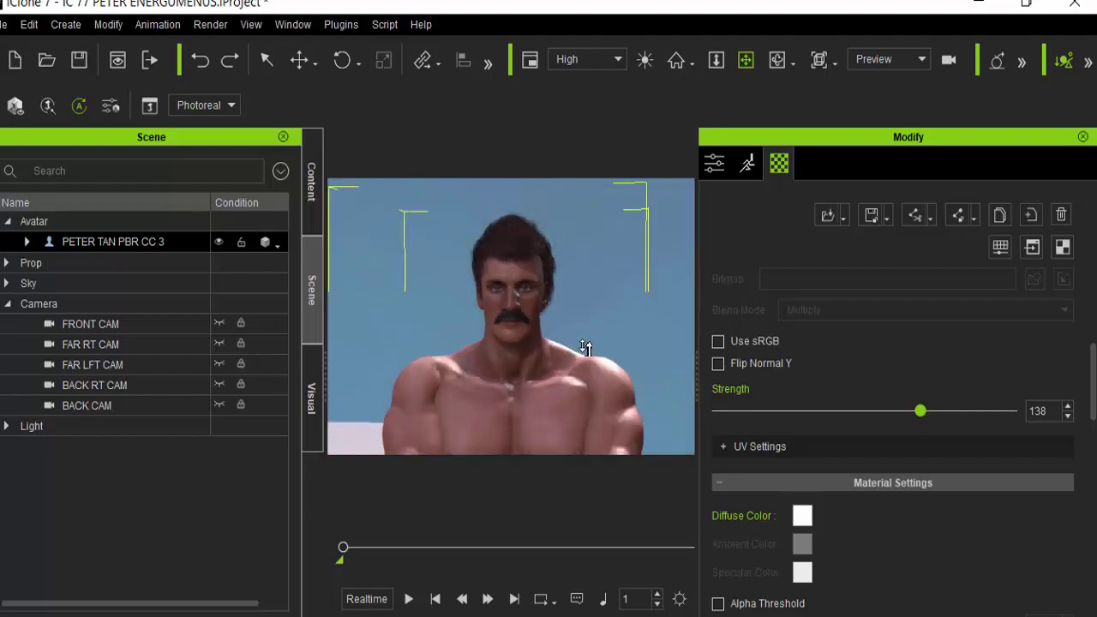
scroll(584, 347, down, 5)
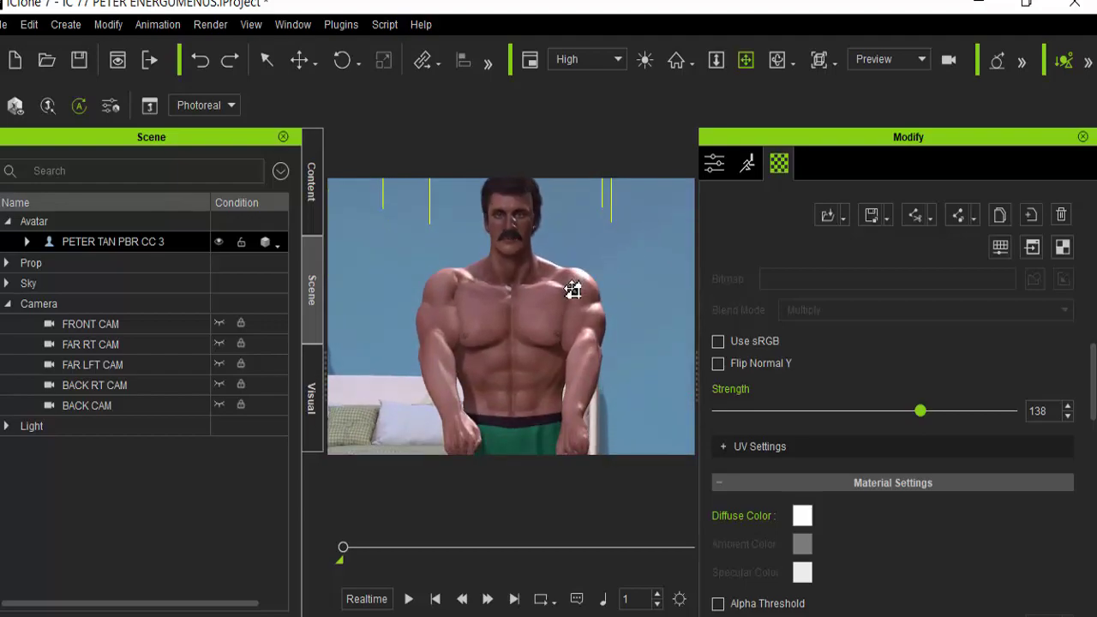
scroll(572, 290, up, 3)
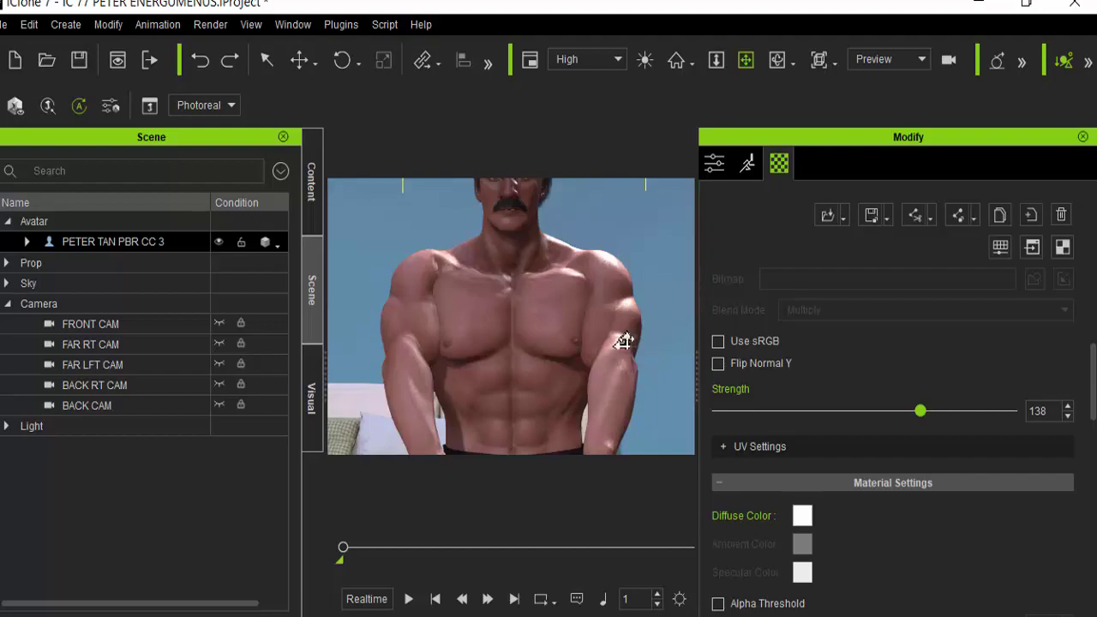
scroll(546, 358, down, 3)
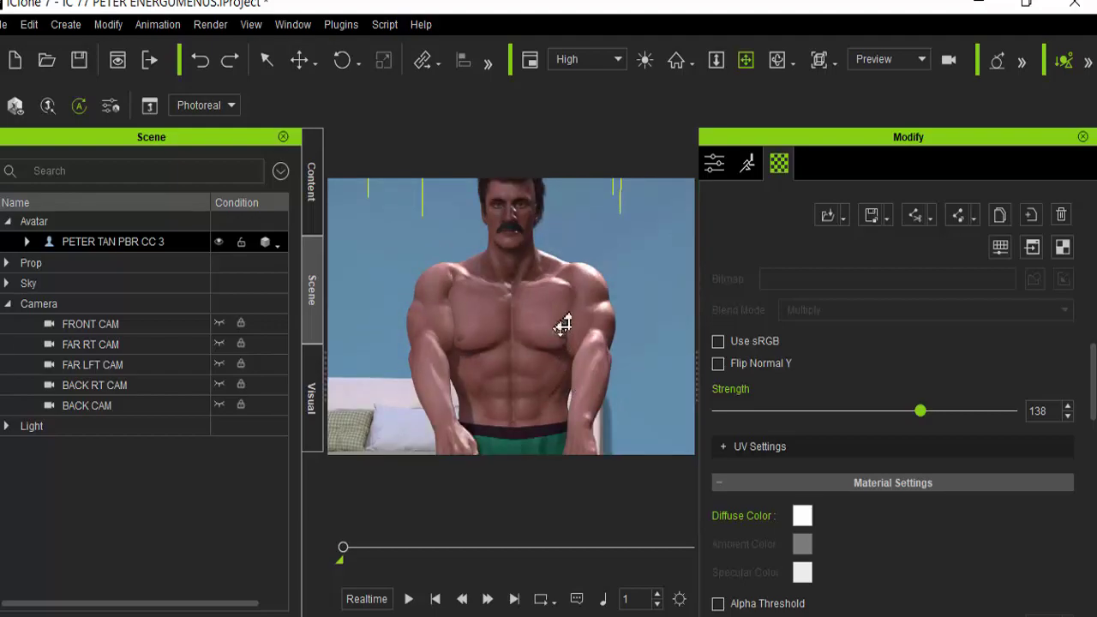
middle_drag(558, 308, 551, 272)
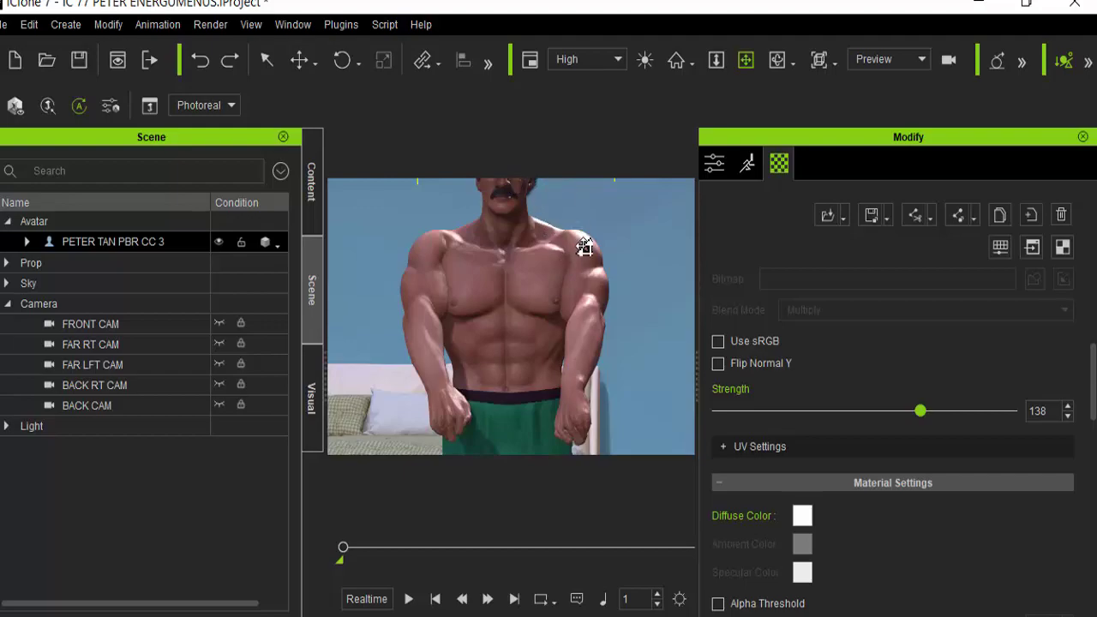
scroll(581, 255, down, 1)
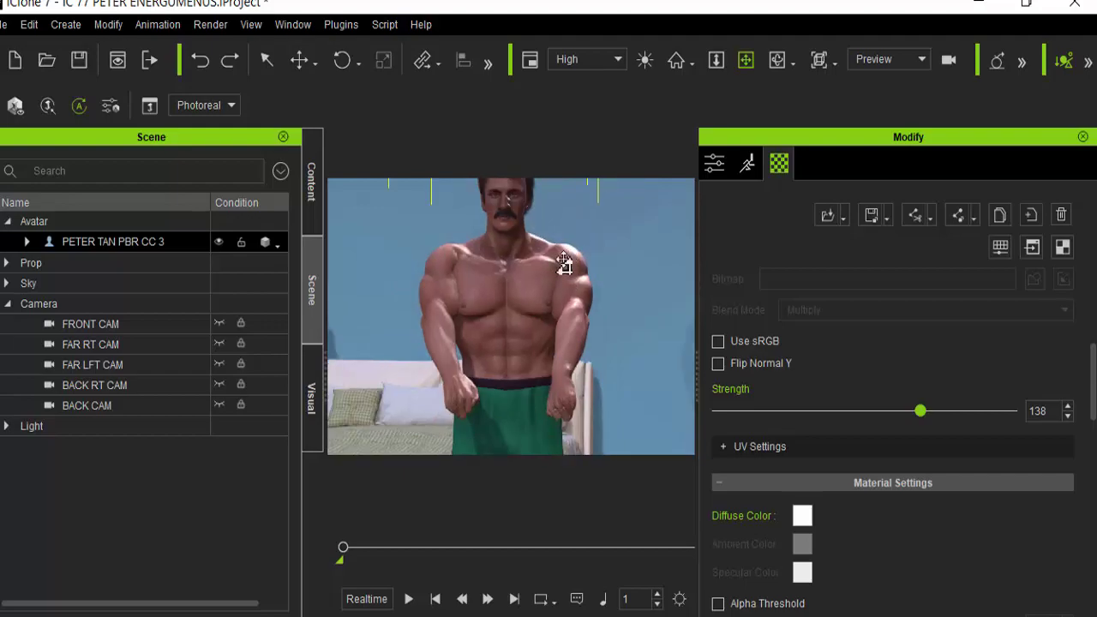
drag(564, 259, 562, 281)
scroll(563, 277, up, 3)
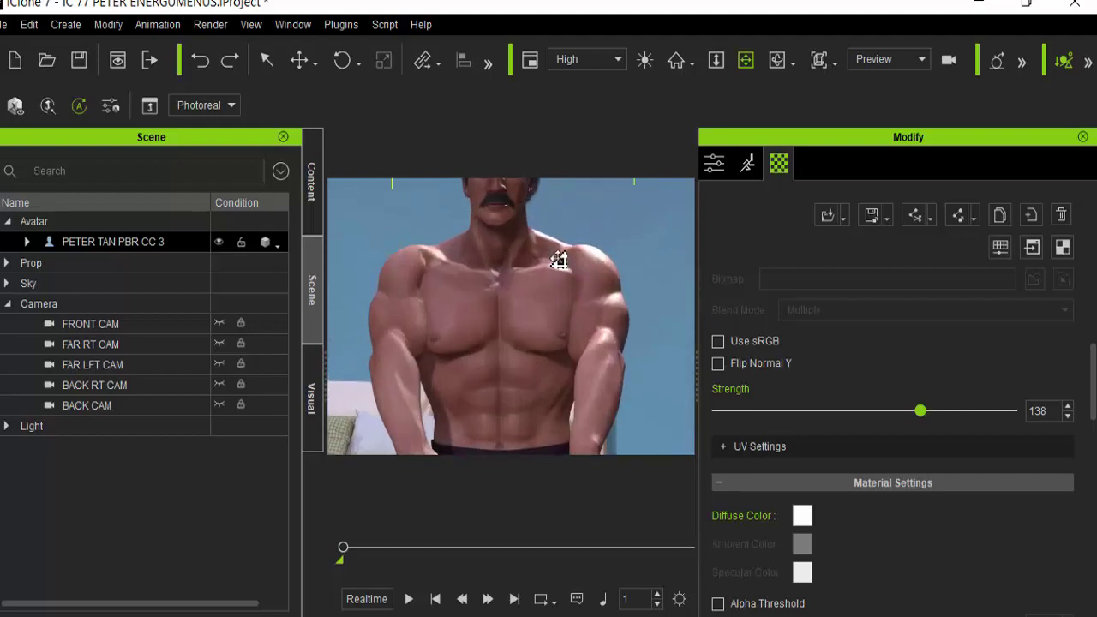
scroll(570, 309, down, 1)
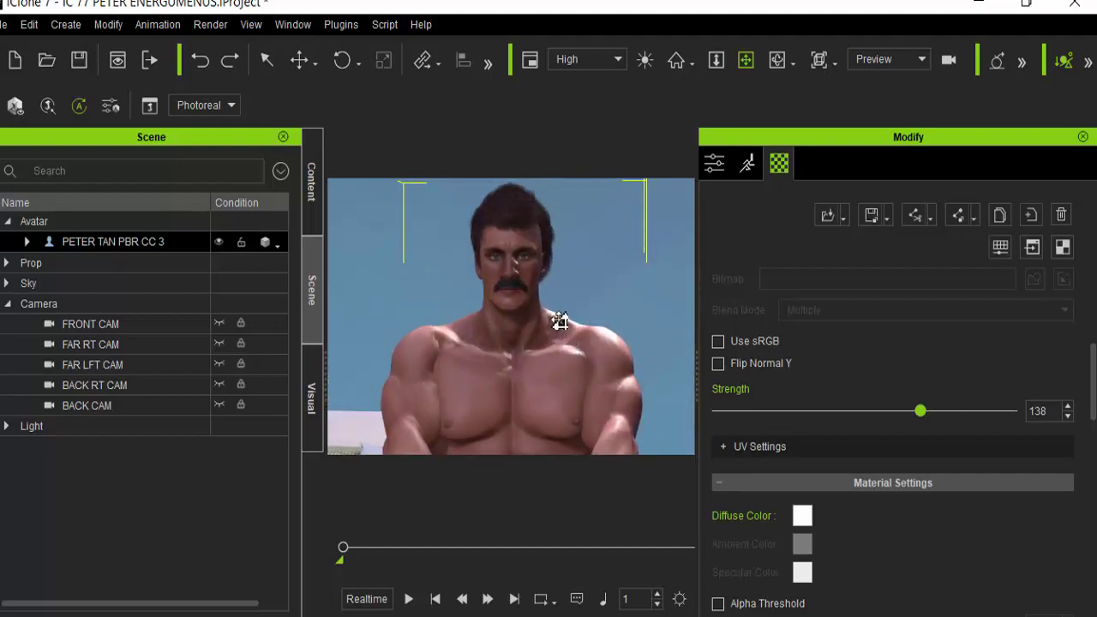
scroll(558, 318, up, 1)
scroll(558, 318, up, 1)
scroll(557, 343, up, 1)
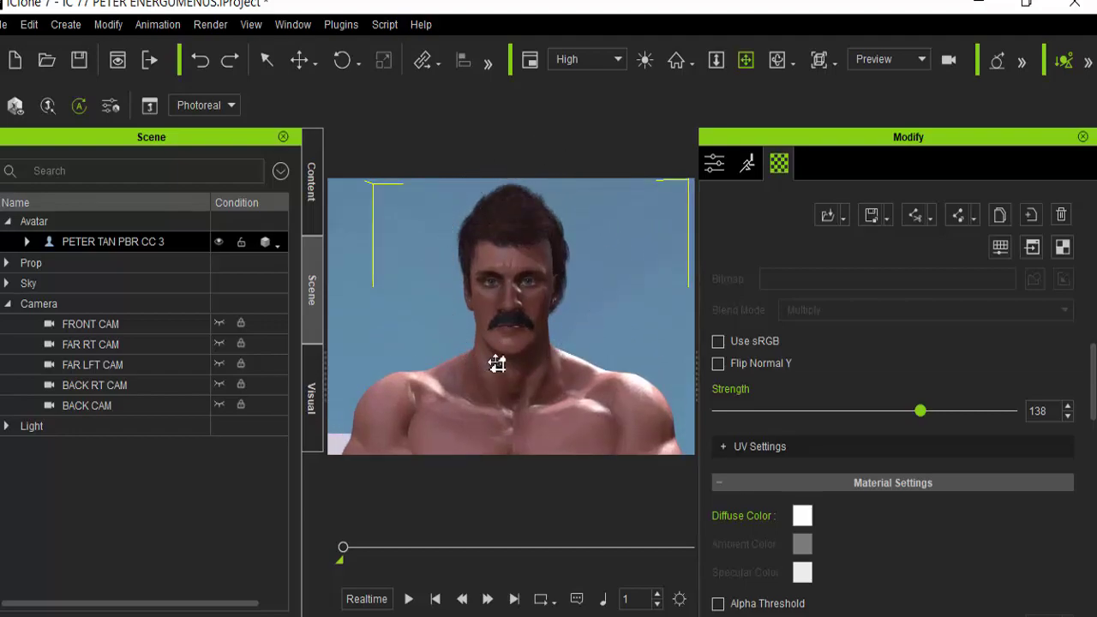
Examine the avatar's face at close range, followed by the chest, abdomen and arms down to the waist from the front.
scroll(608, 325, up, 2)
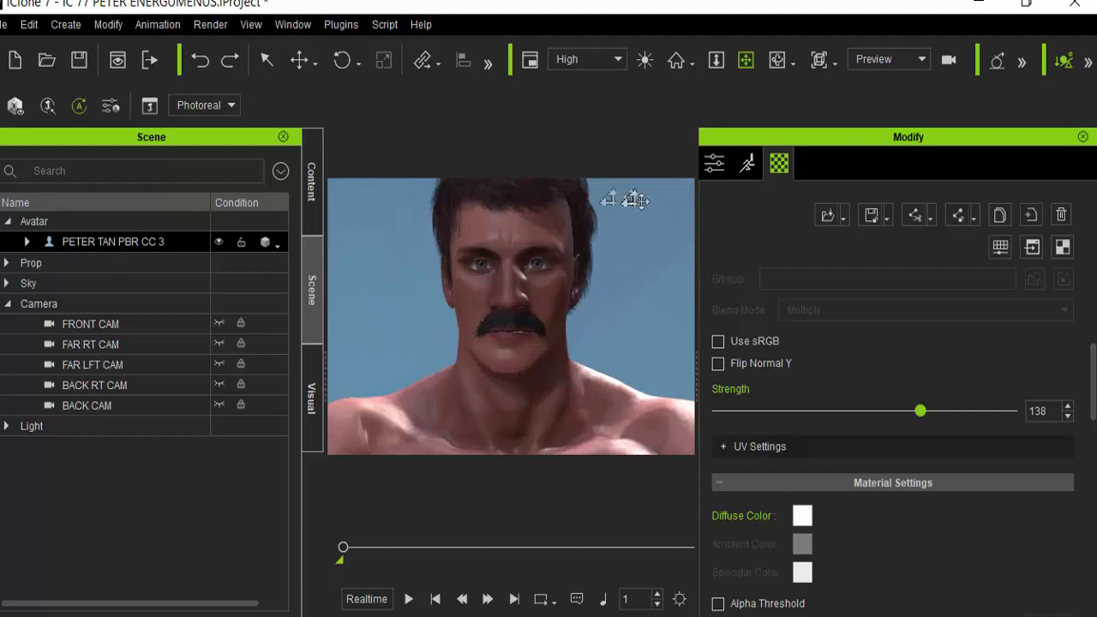
drag(562, 356, 553, 411)
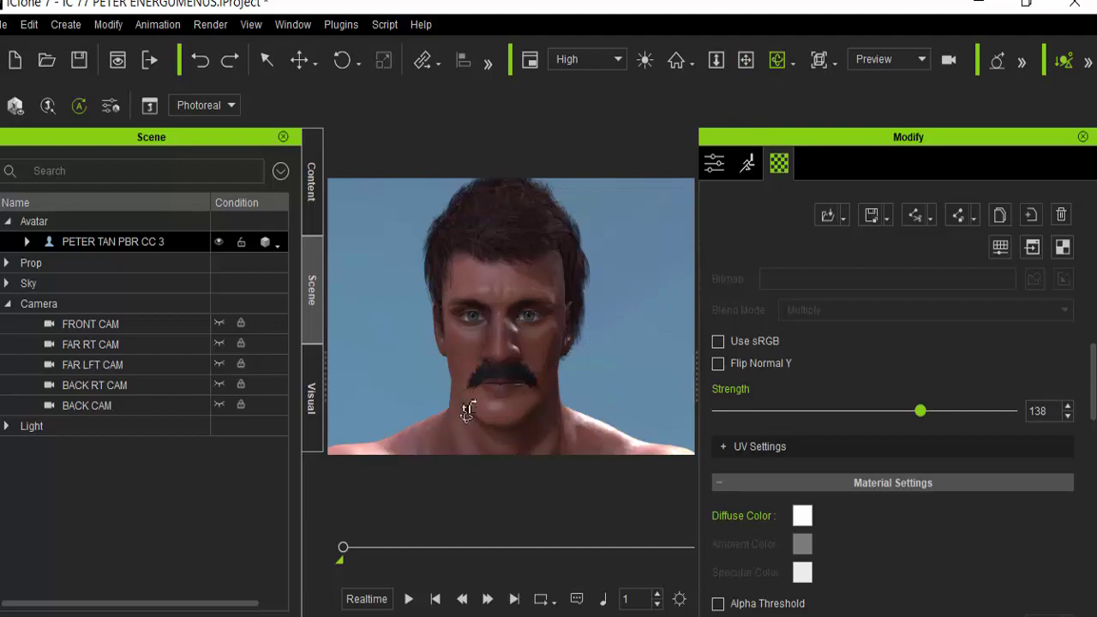
mouse_move(501, 381)
mouse_down()
mouse_move(503, 345)
mouse_move(499, 383)
mouse_up()
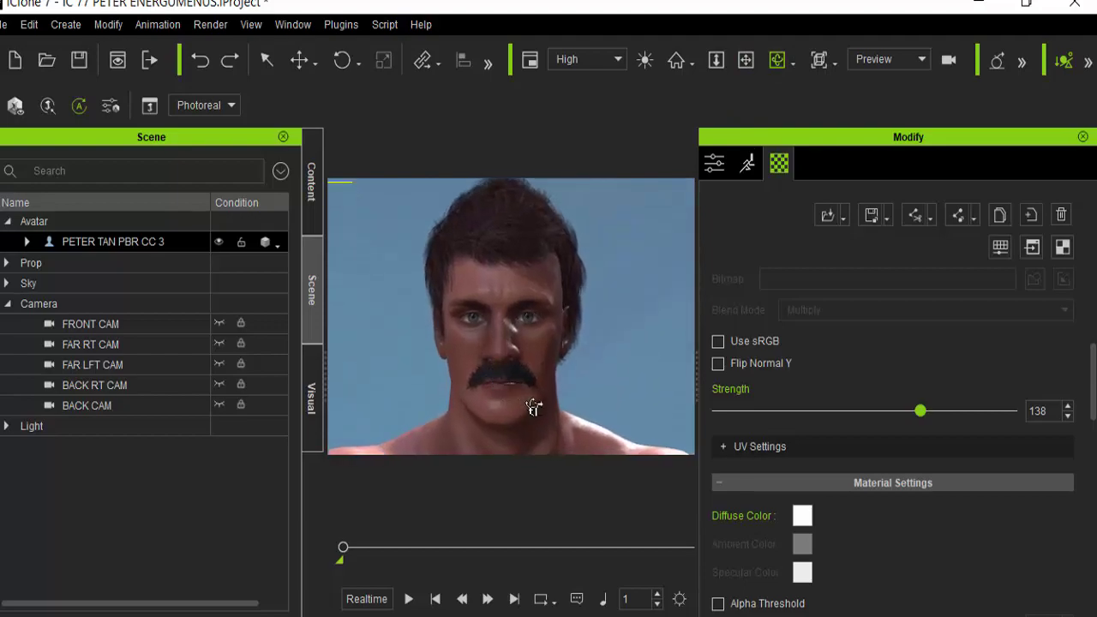
scroll(557, 359, down, 3)
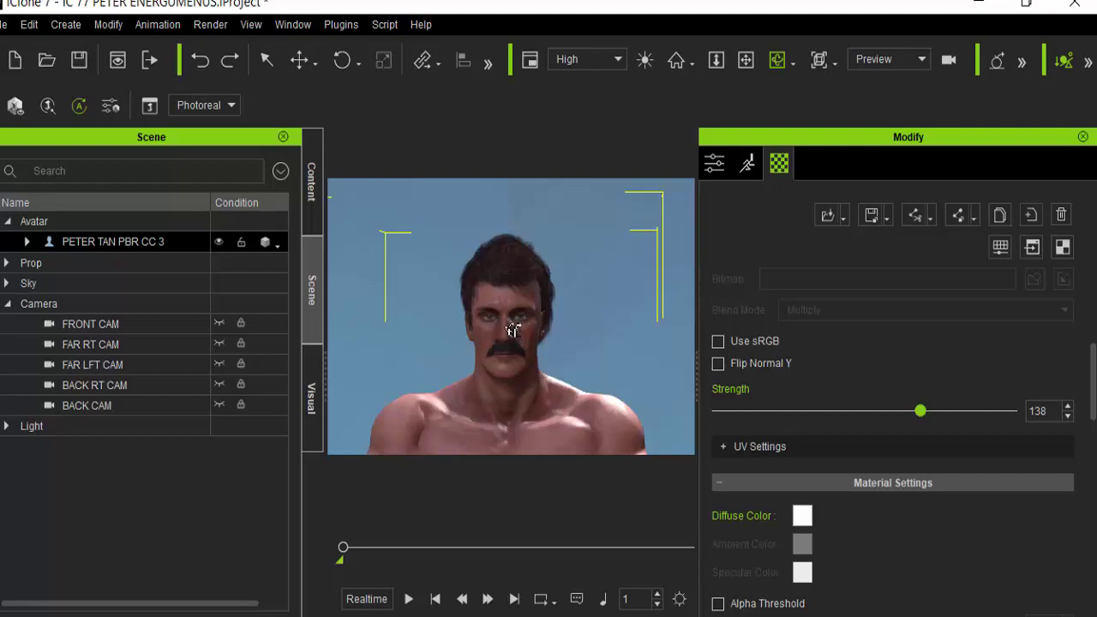
click(745, 59)
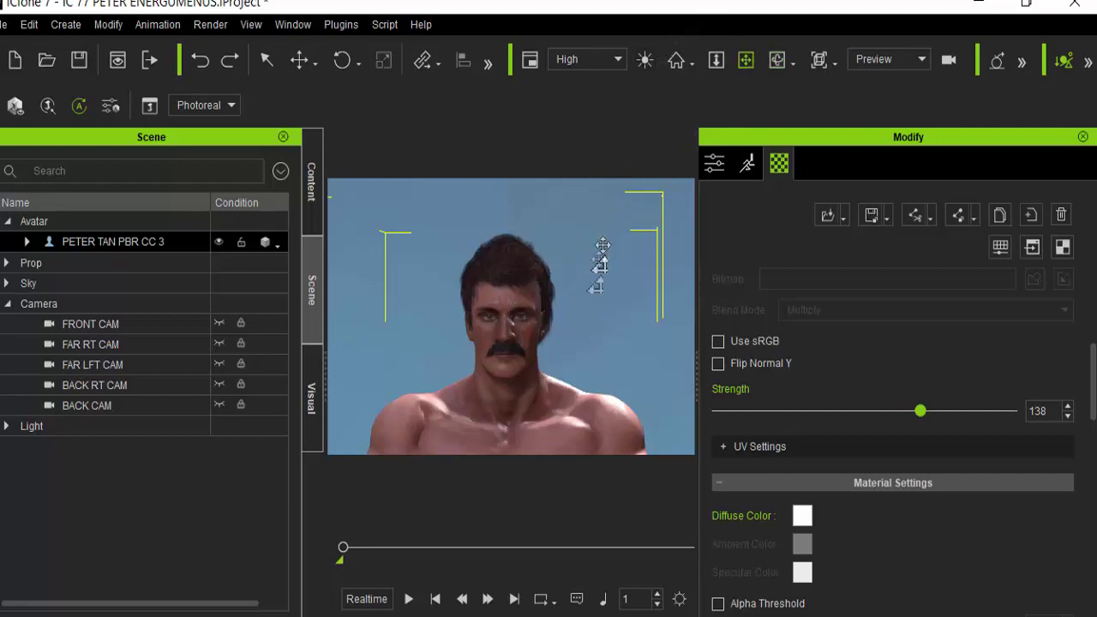
drag(593, 297, 588, 213)
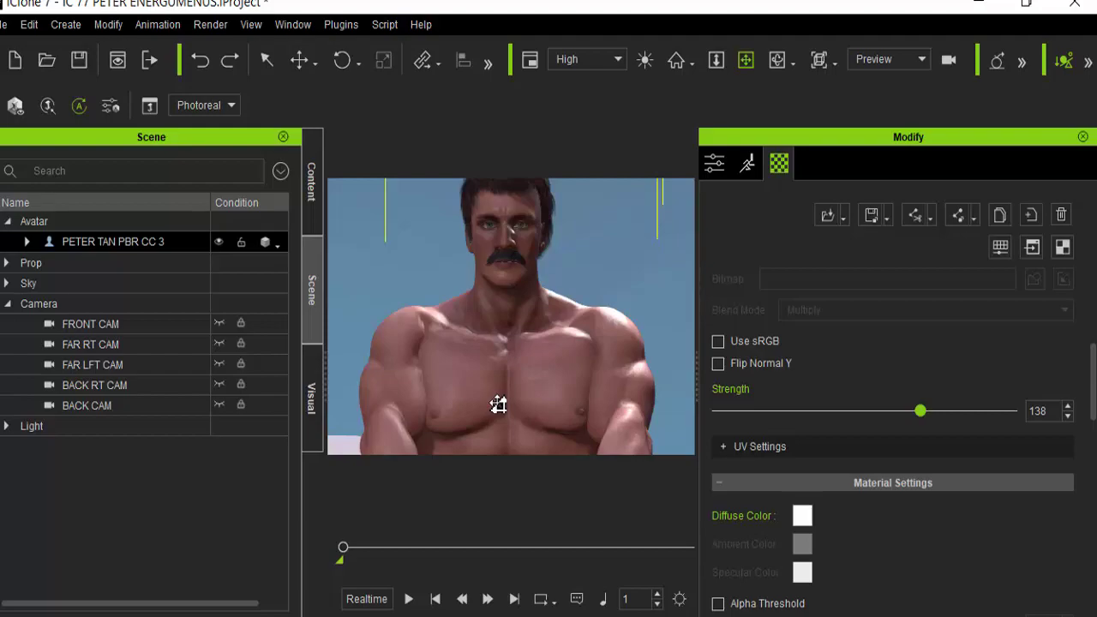
scroll(572, 375, down, 1)
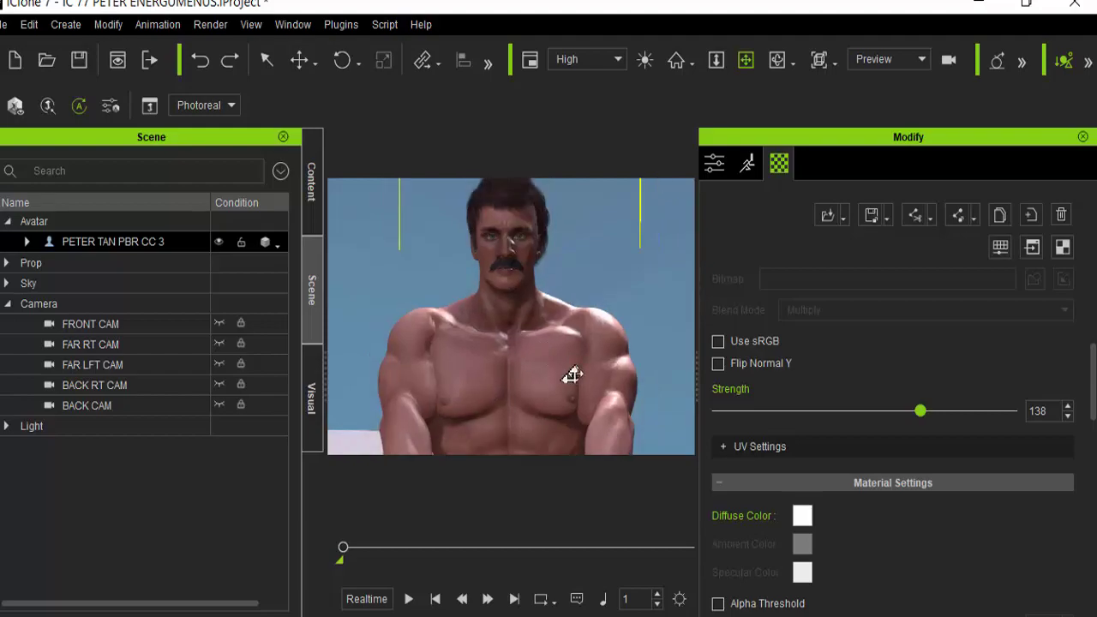
drag(542, 387, 536, 321)
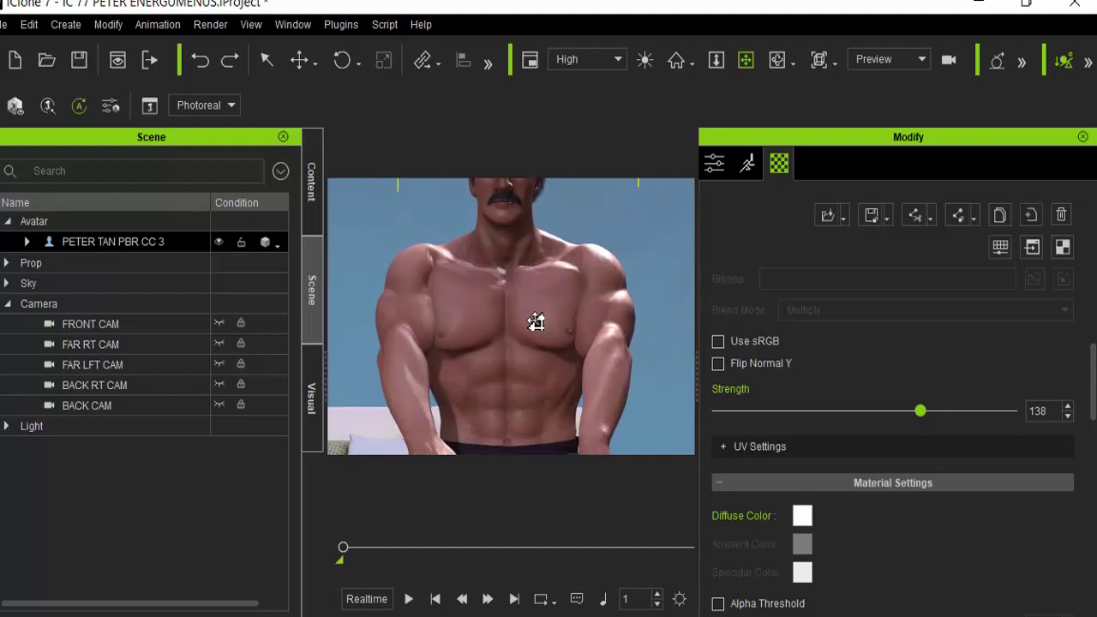
middle_drag(535, 321, 531, 263)
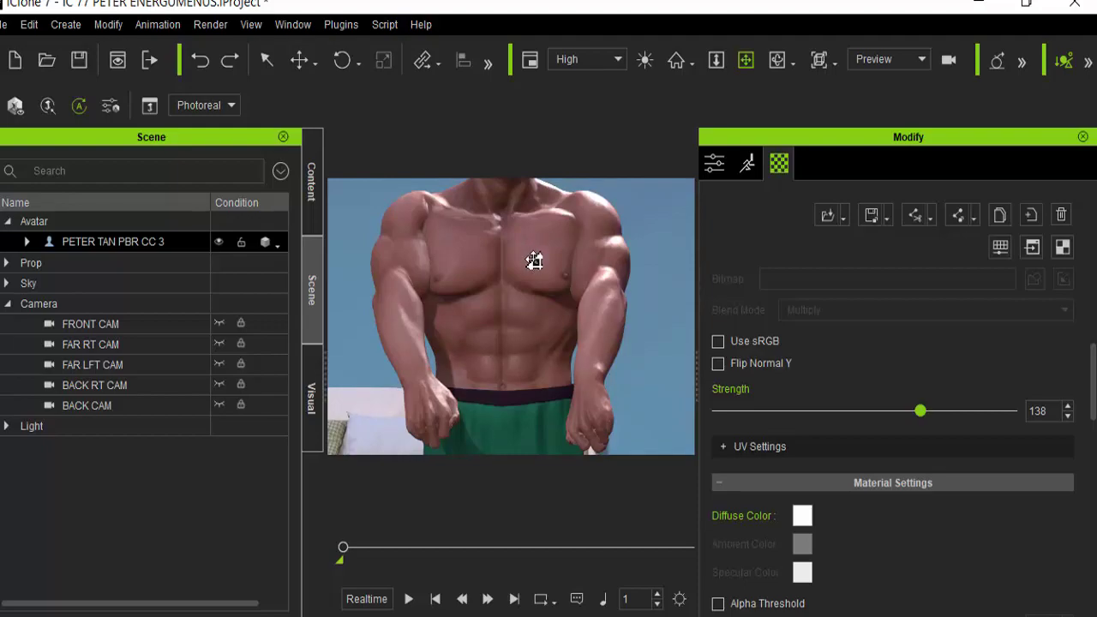
scroll(537, 260, down, 3)
drag(544, 255, 558, 285)
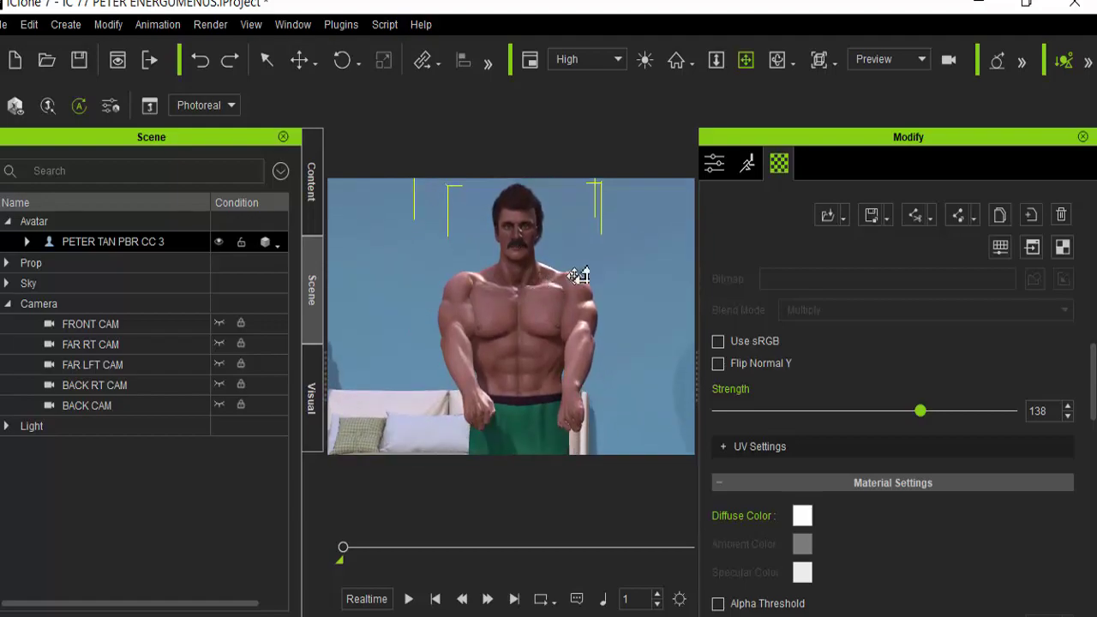
Inspect the avatar's muscle shading from all around the body, including the side and back, returning to the front.
click(776, 59)
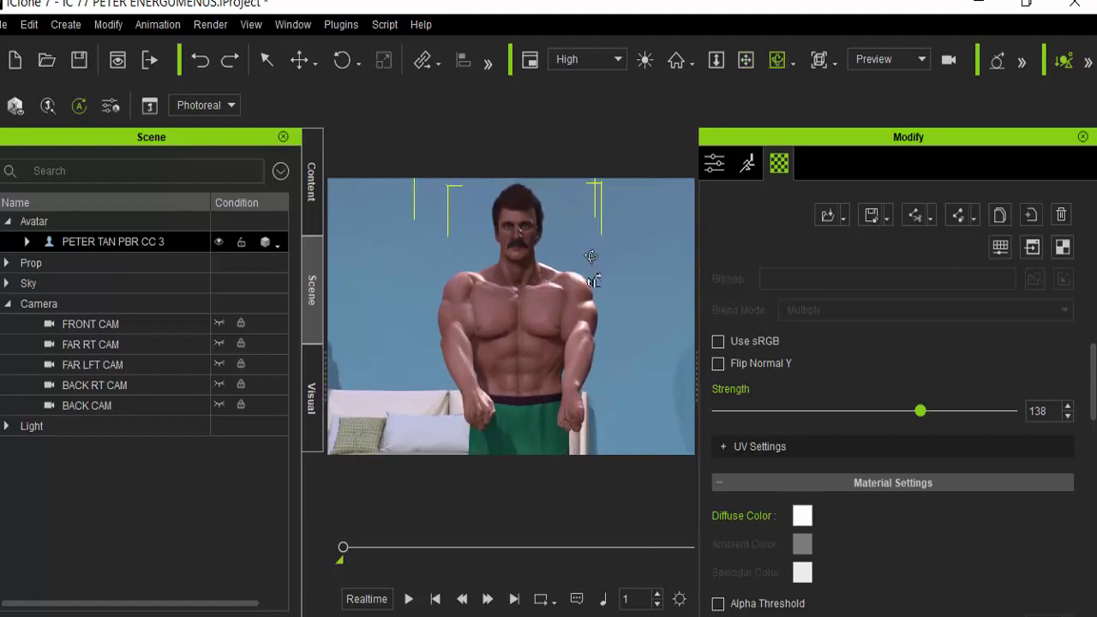
drag(592, 257, 617, 283)
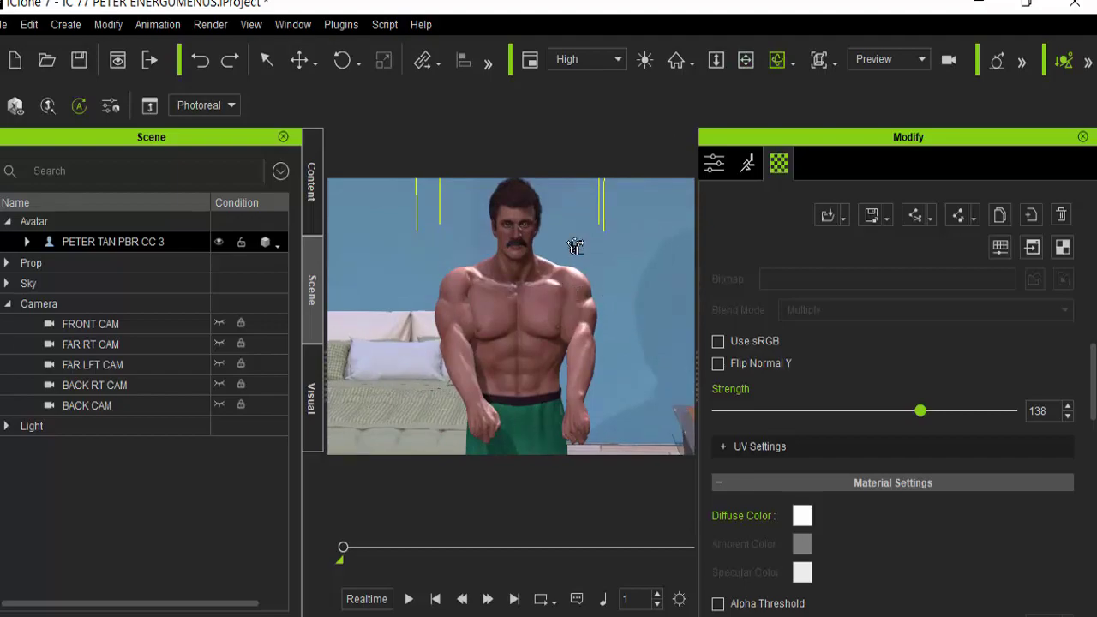
drag(574, 248, 243, 297)
drag(556, 302, 125, 321)
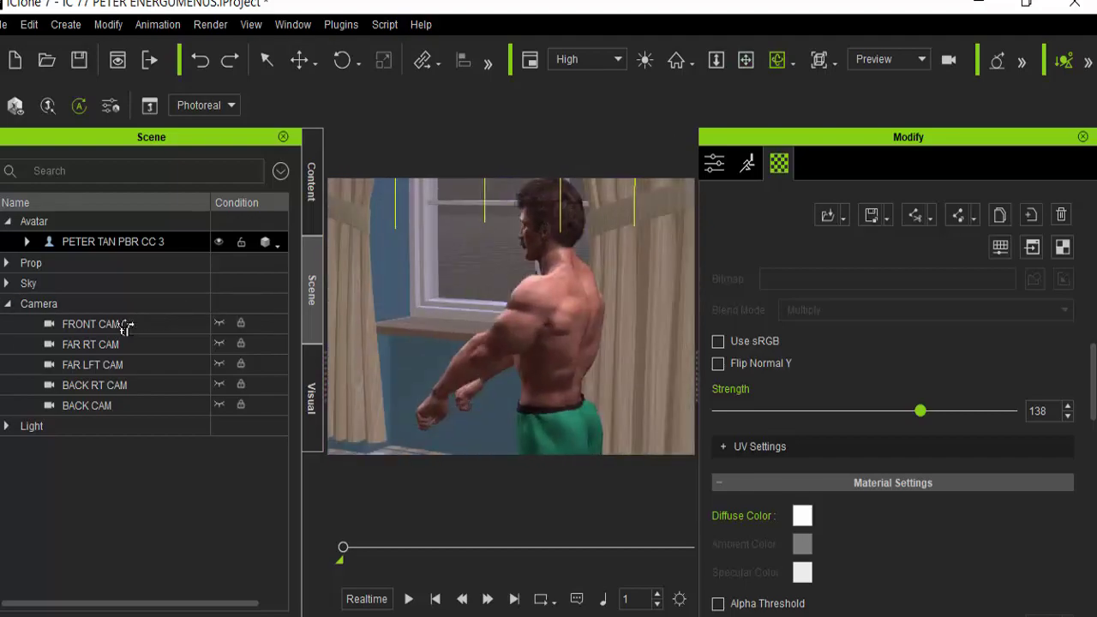
drag(569, 350, 249, 345)
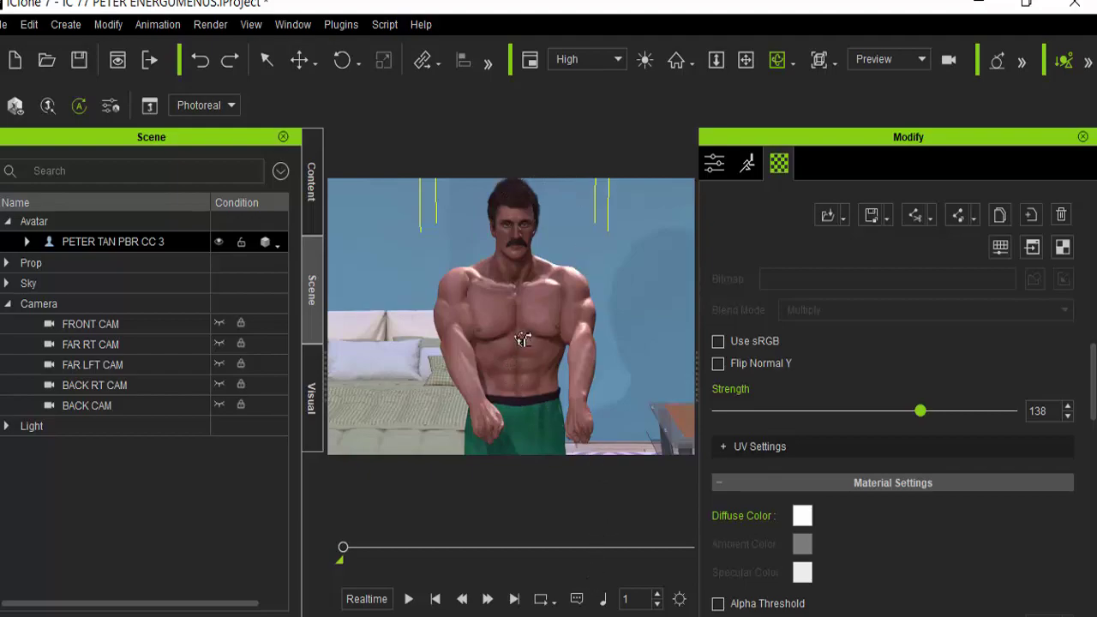
scroll(521, 342, down, 1)
drag(573, 341, 533, 324)
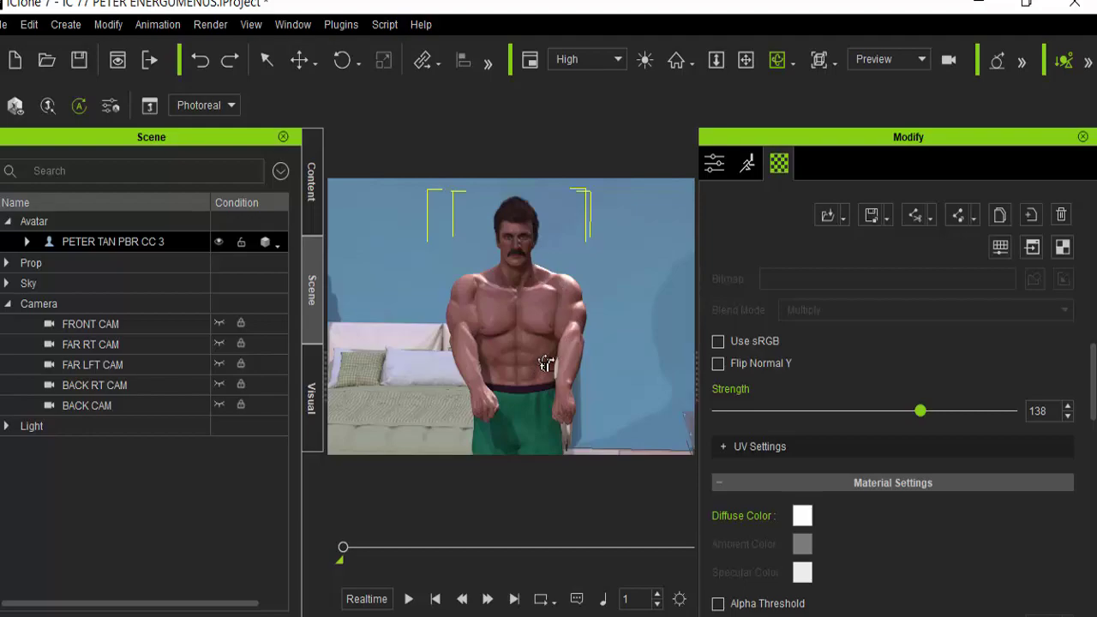
Examine the torso at closer range and from a front three-quarter angle, ending with the head and upper body framed from the front.
right_drag(545, 348, 612, 249)
drag(612, 249, 647, 177)
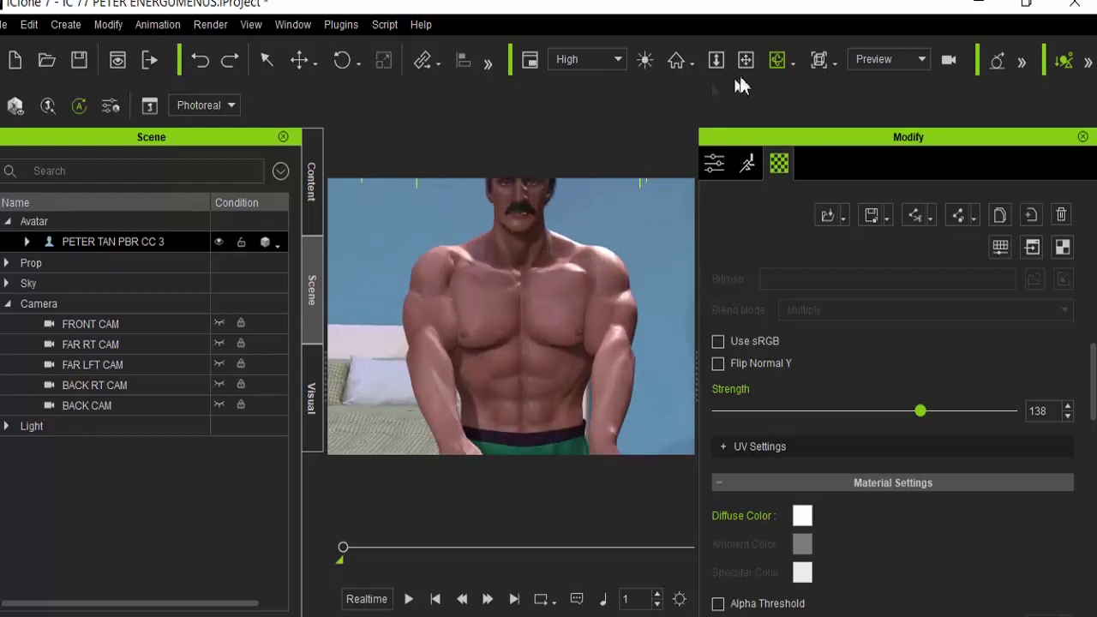
click(745, 60)
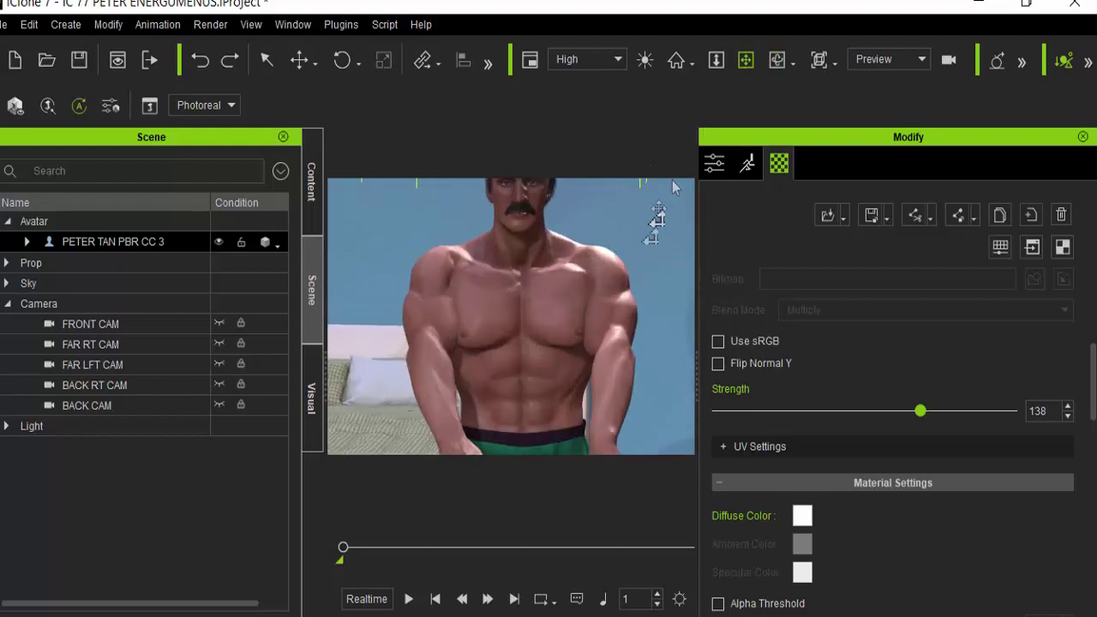
scroll(558, 316, down, 2)
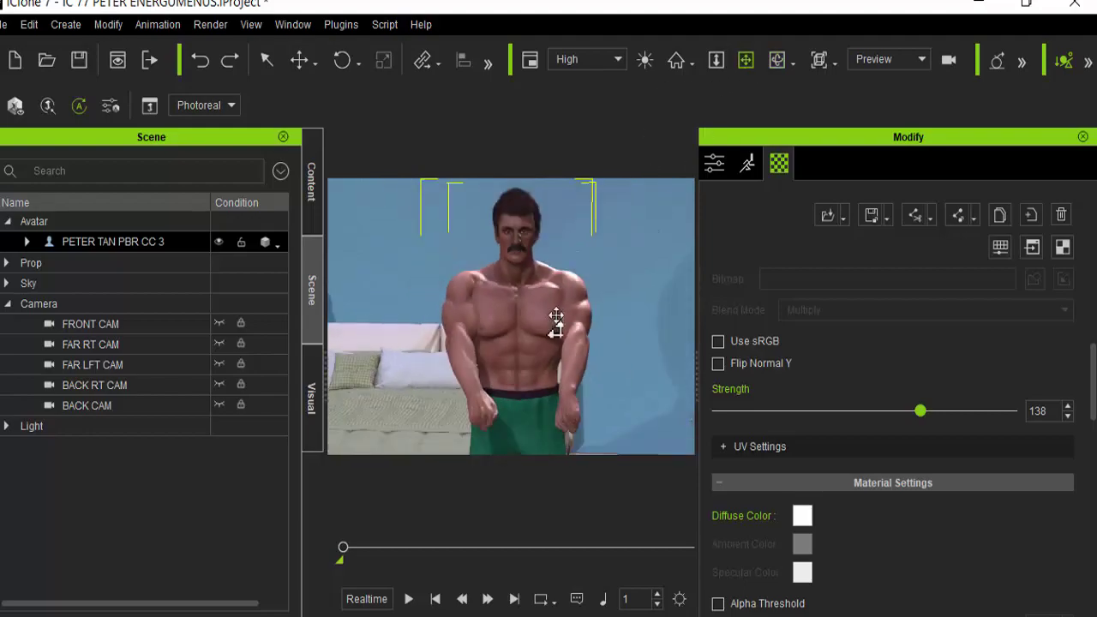
drag(553, 336, 544, 318)
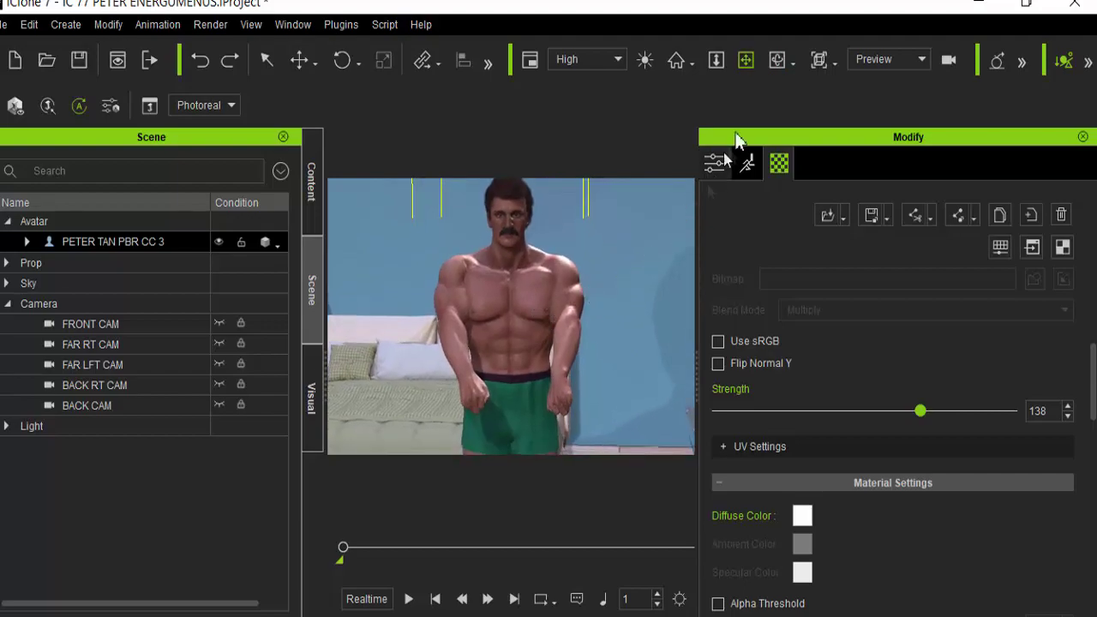
click(780, 59)
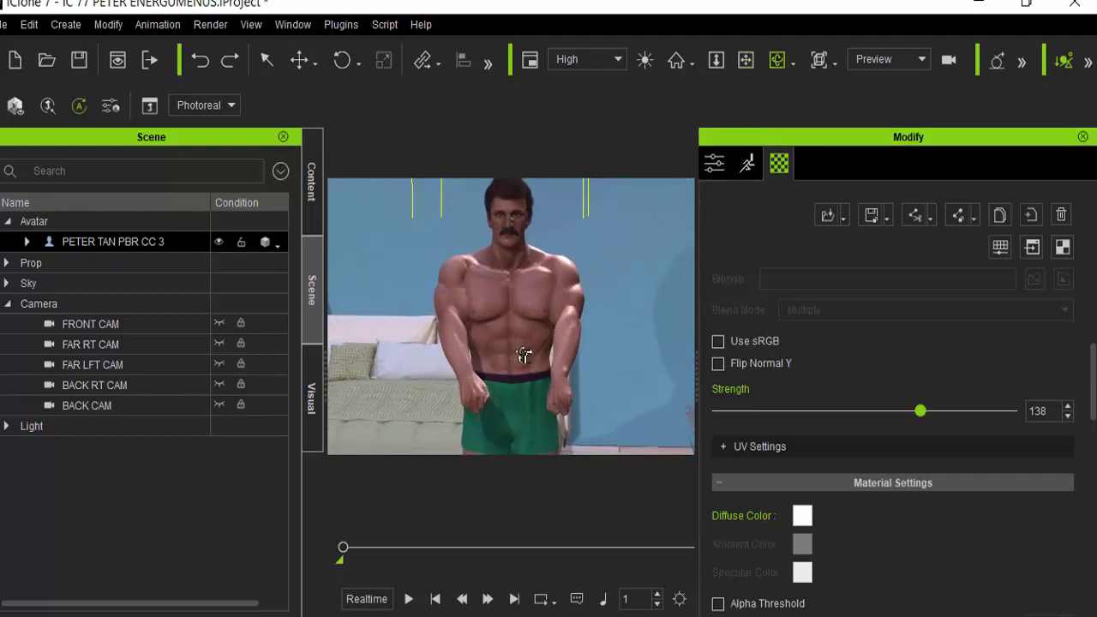
drag(476, 346, 483, 325)
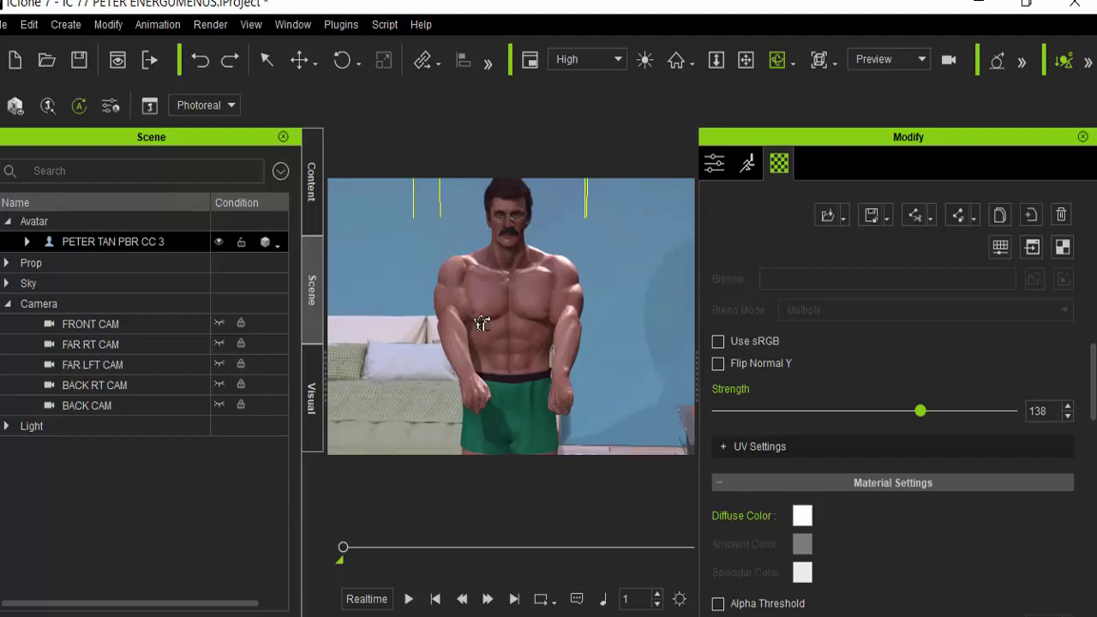
drag(584, 329, 396, 317)
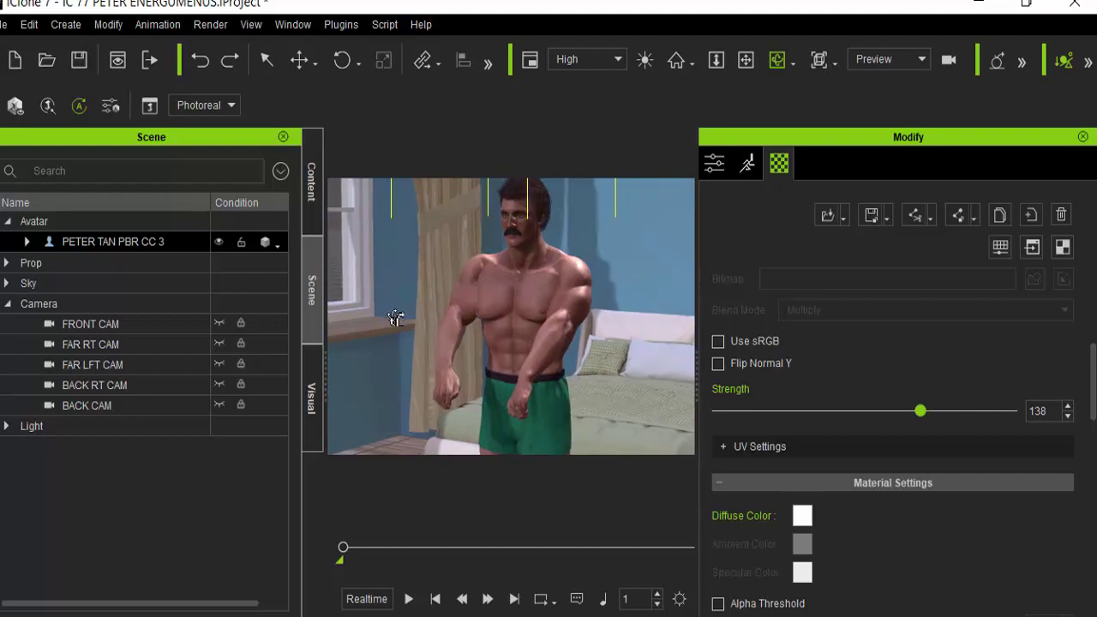
drag(380, 341, 566, 306)
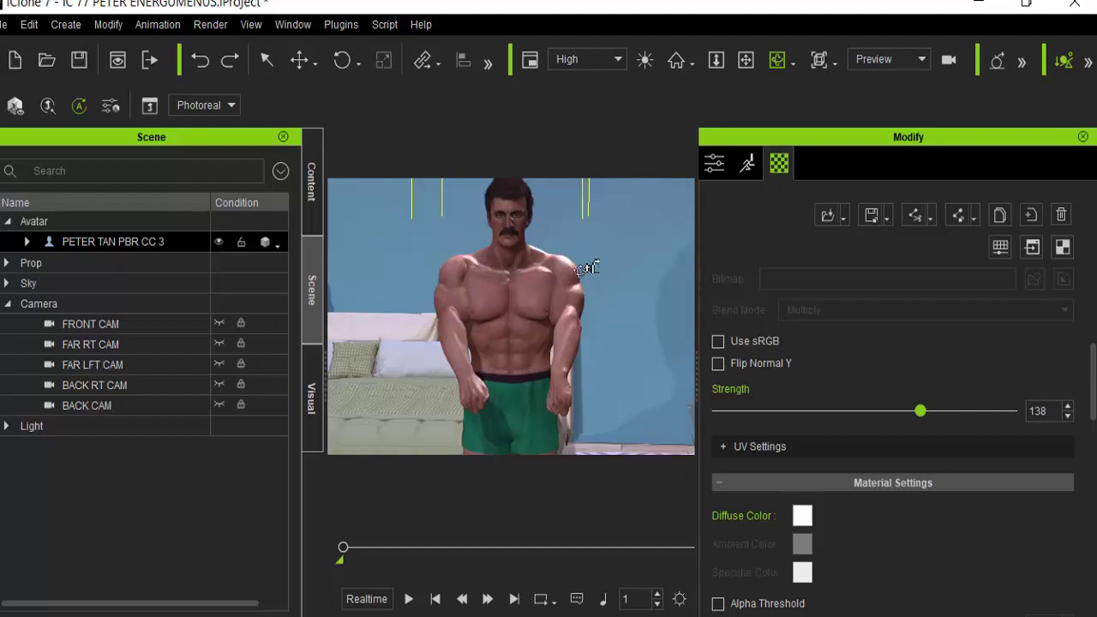
click(744, 66)
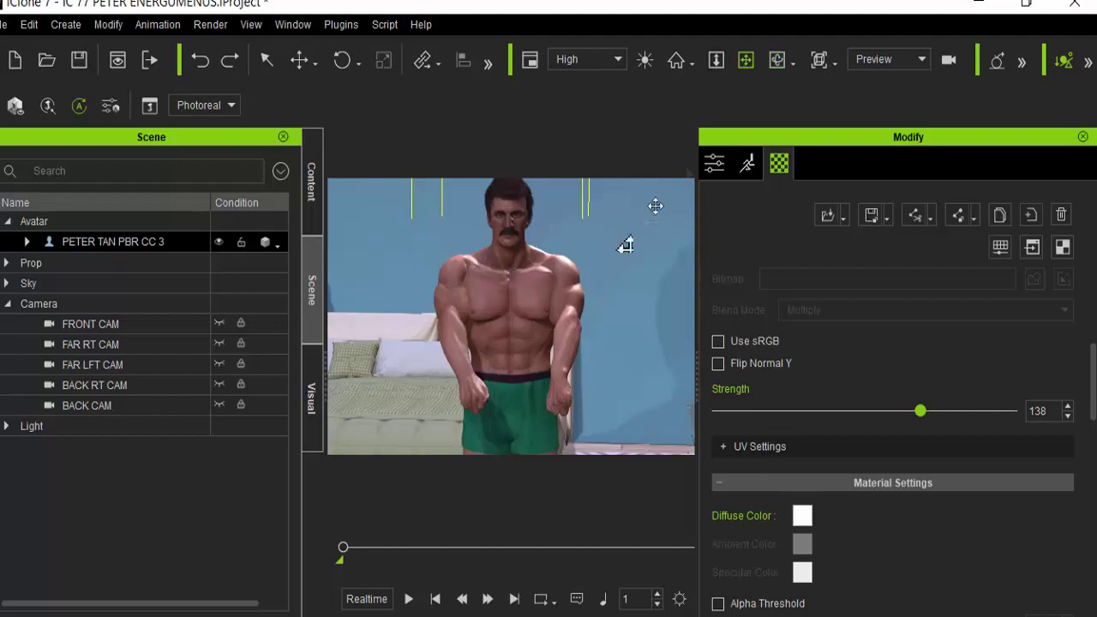
drag(588, 252, 591, 290)
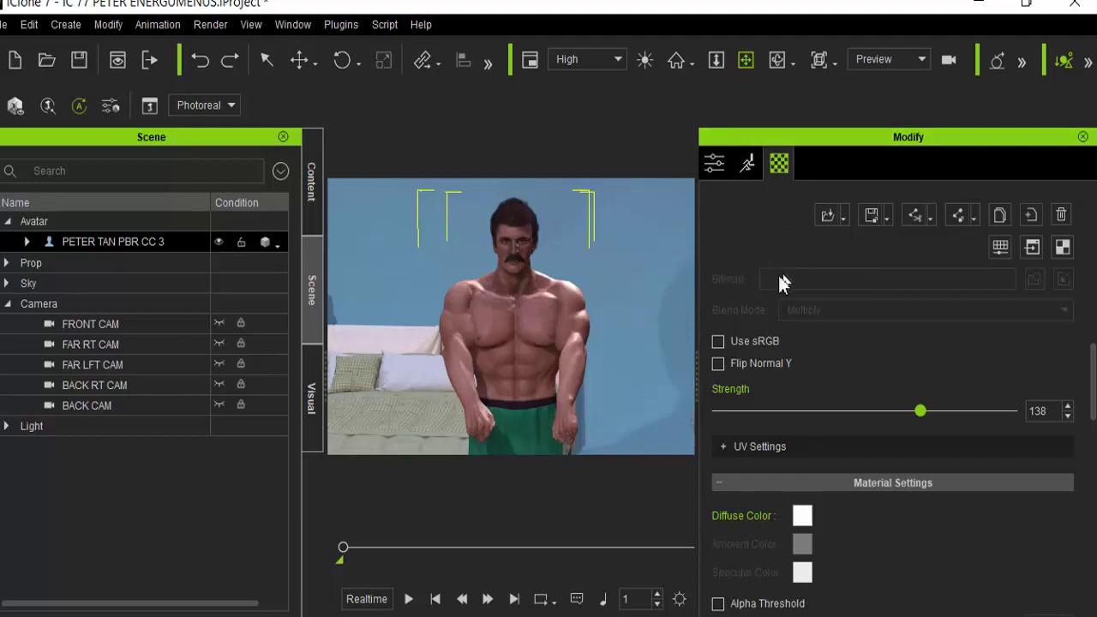
Change the Skin_Body material's shader type to Traditional.
scroll(771, 300, up, 10)
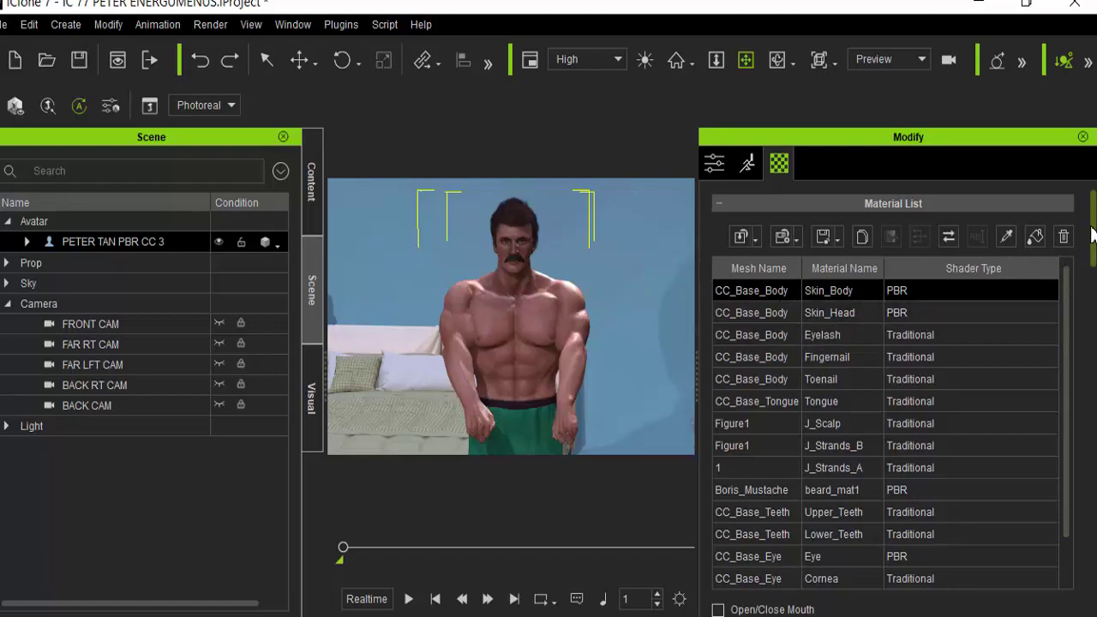
drag(1092, 233, 1093, 301)
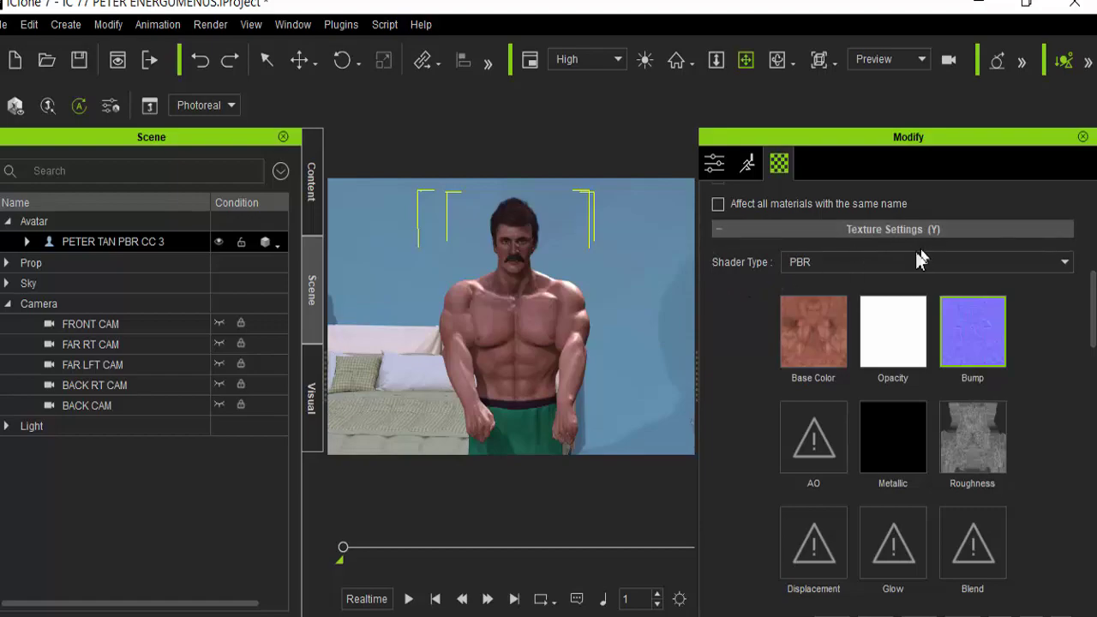
click(1064, 266)
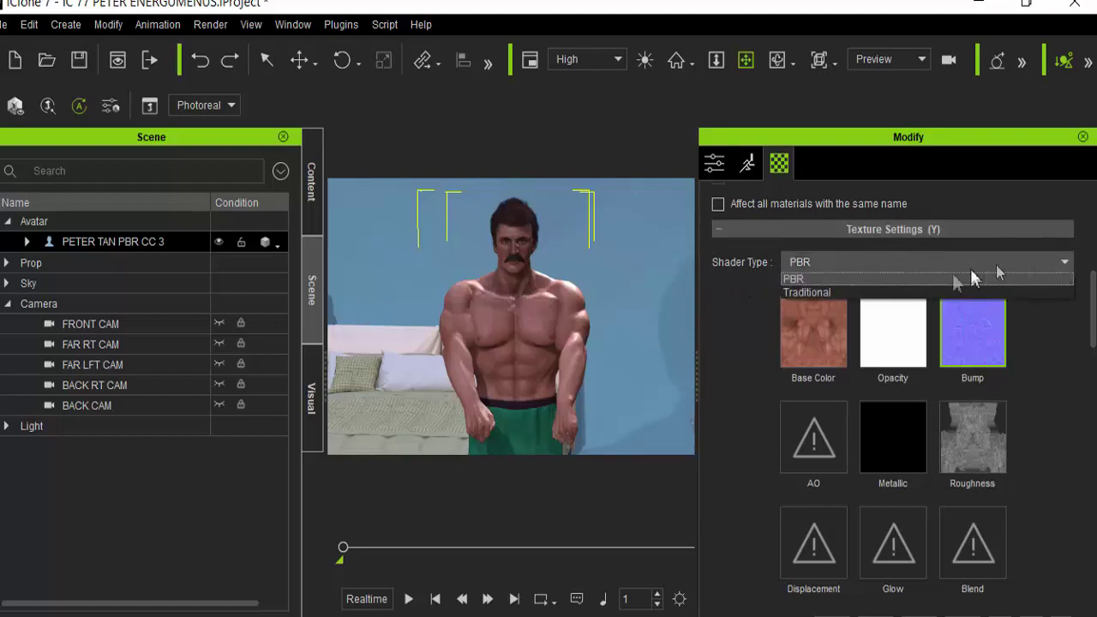
click(818, 291)
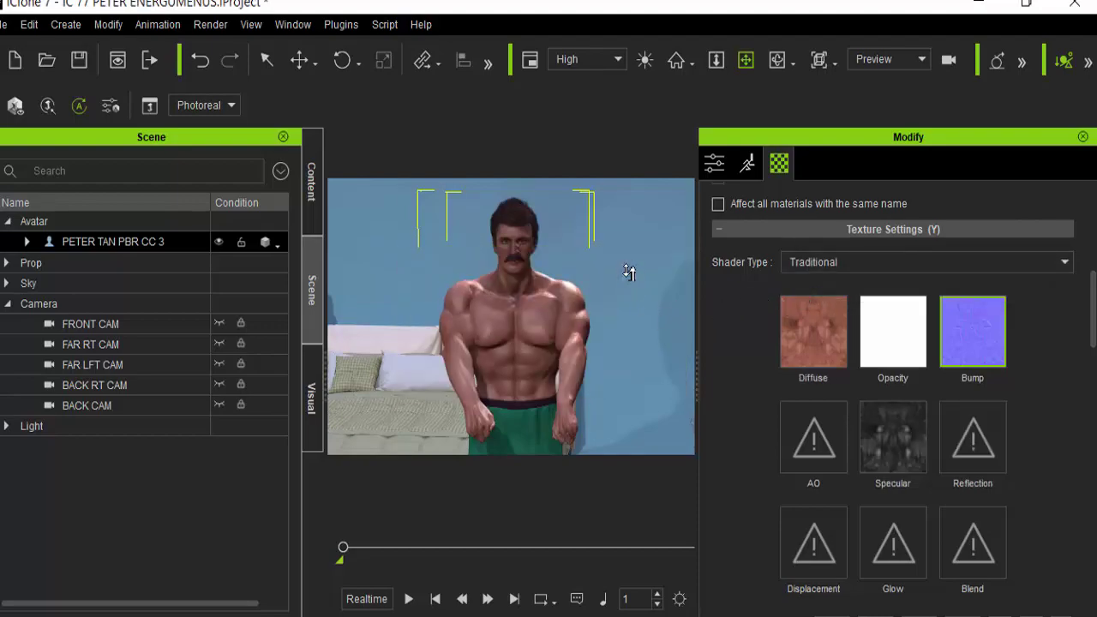
Examine the chest skin up close and review the Traditional shader's texture channels and its Specular and Glossiness settings.
scroll(625, 278, up, 5)
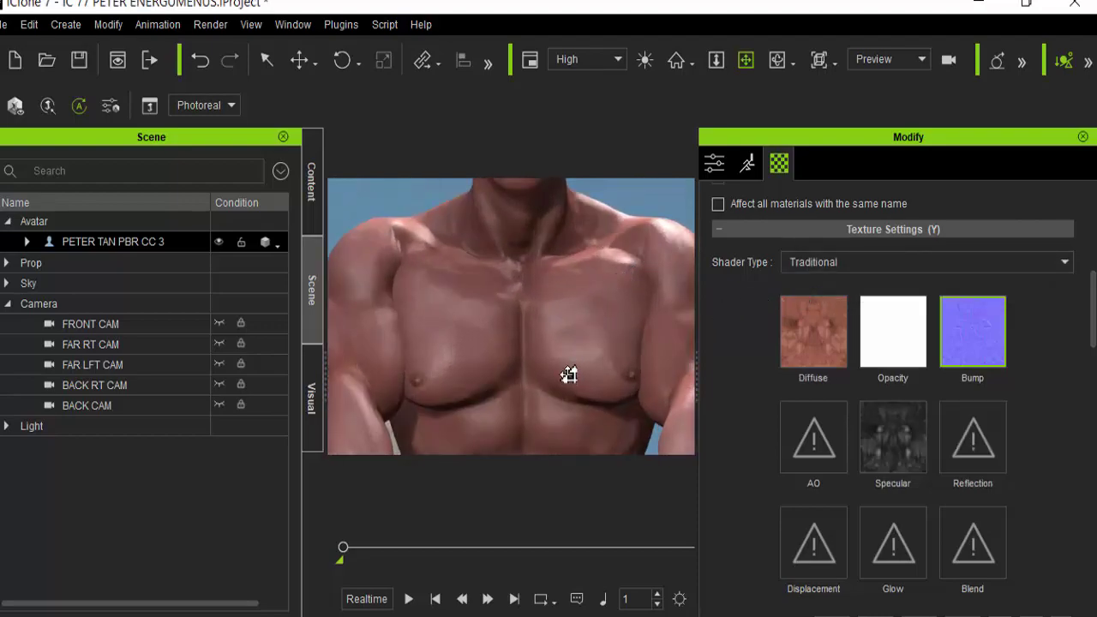
scroll(742, 458, down, 10)
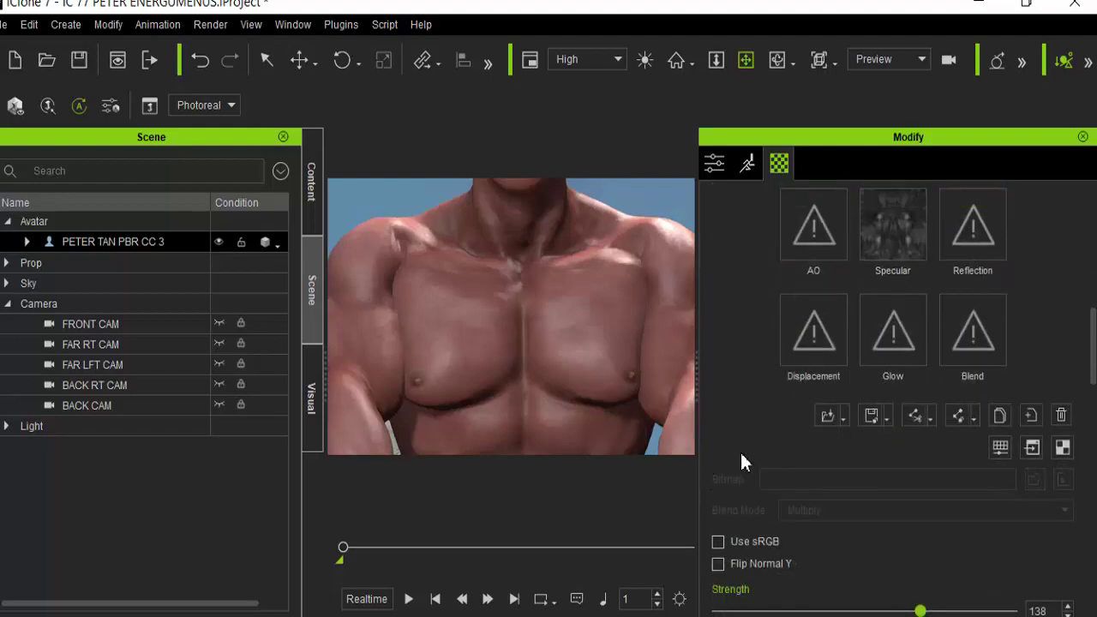
scroll(733, 452, up, 1)
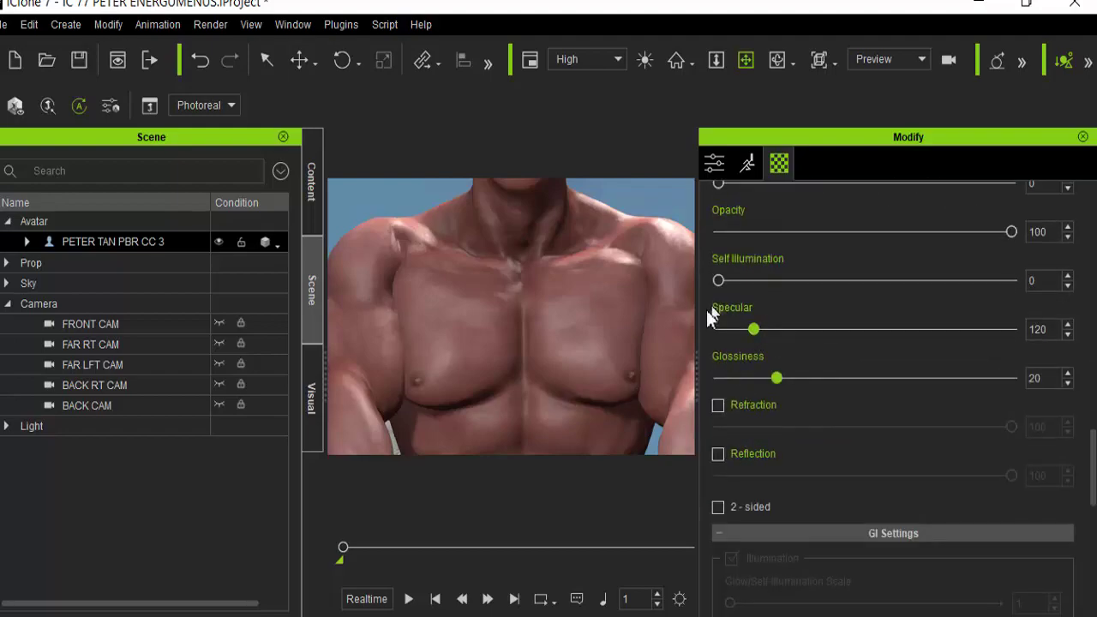
Change the Skin_Body material's shader type back to PBR and review its opacity, Specular and Glossiness settings.
scroll(724, 422, up, 10)
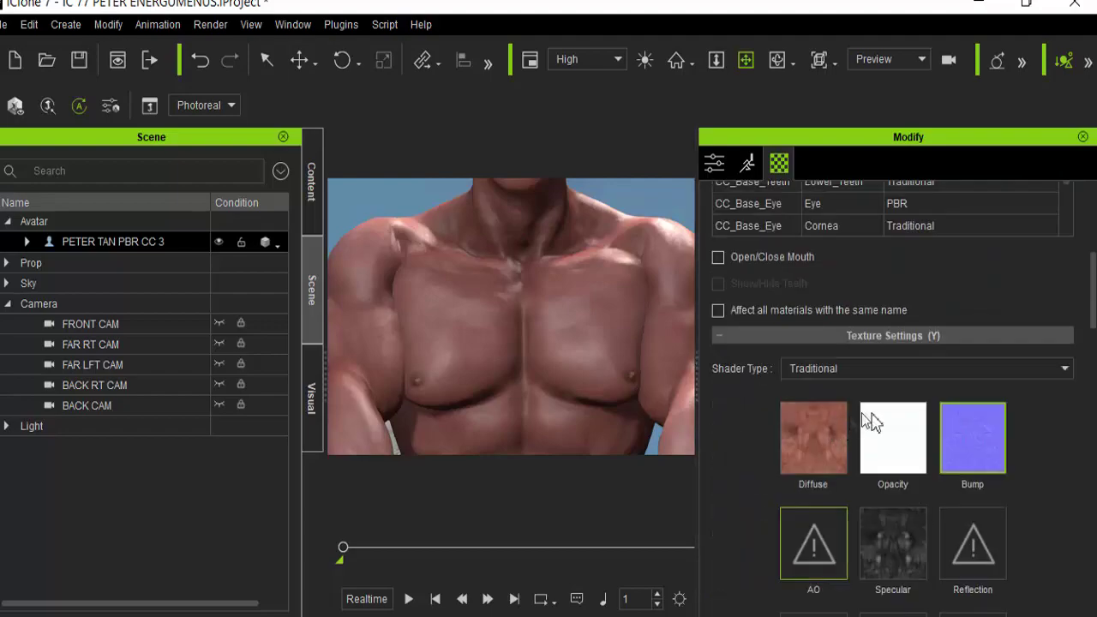
scroll(978, 370, up, 2)
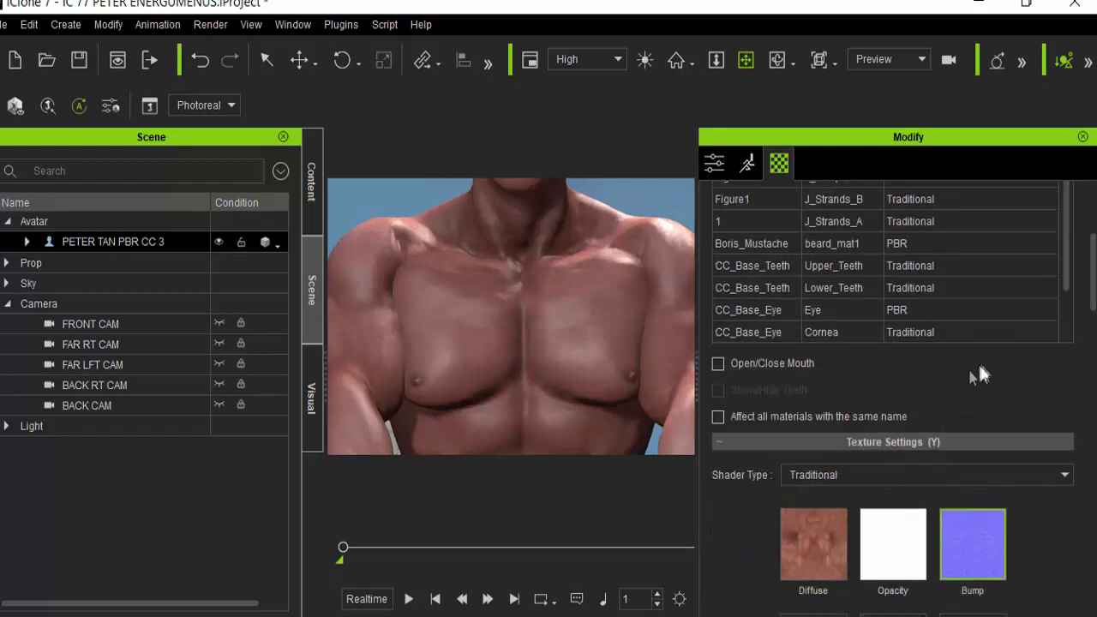
click(1067, 476)
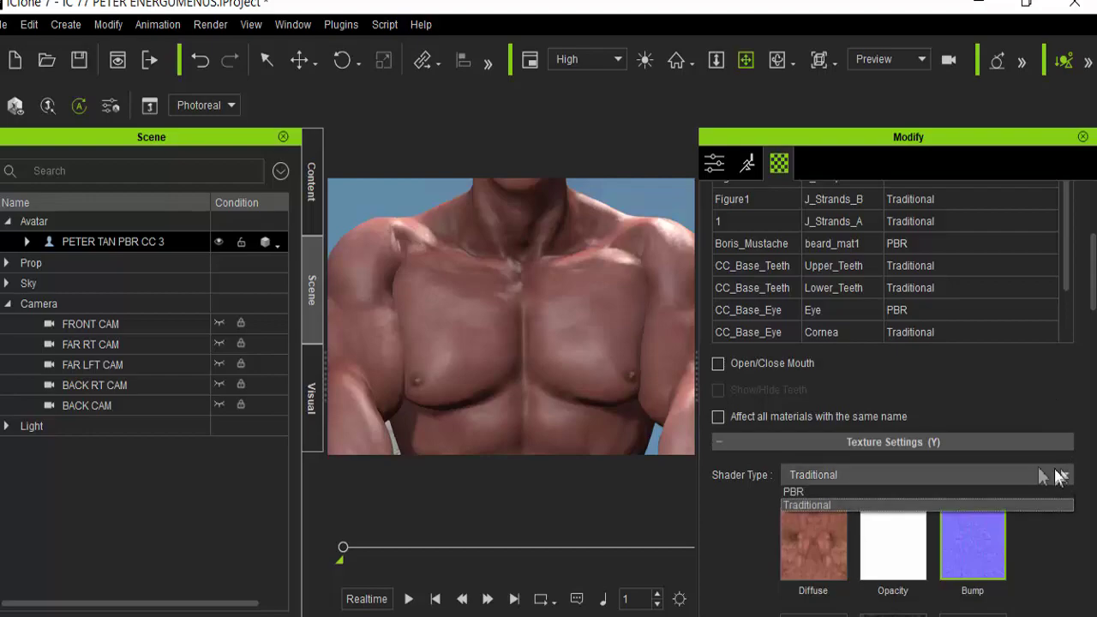
click(810, 491)
scroll(769, 521, down, 14)
scroll(750, 487, down, 9)
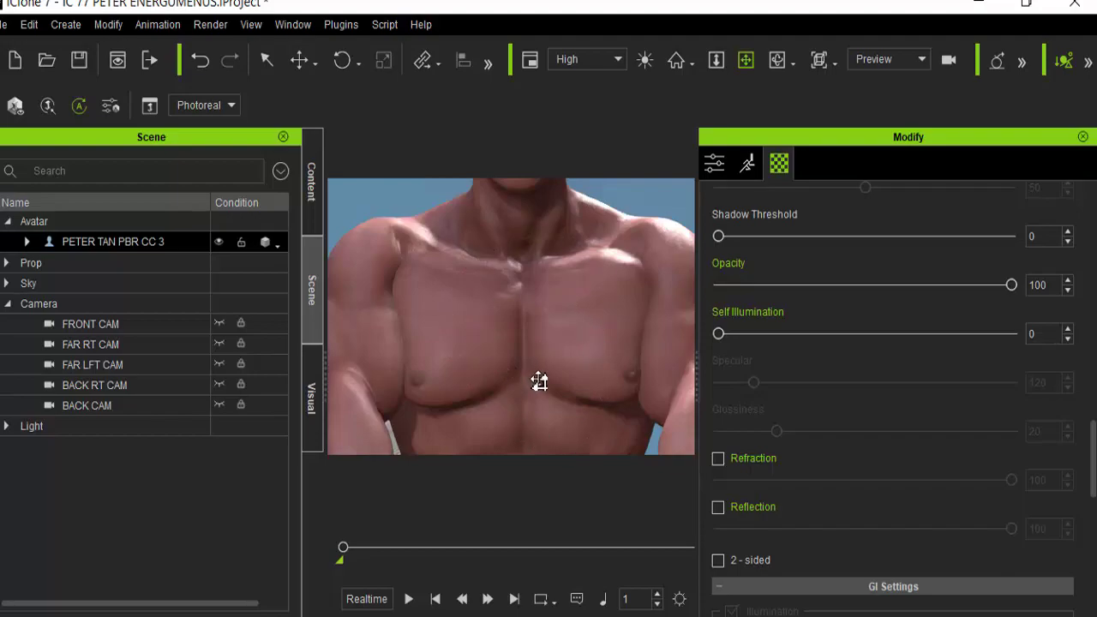
Examine the avatar's upper body from further back, then the room across to the coffee table.
scroll(533, 400, down, 5)
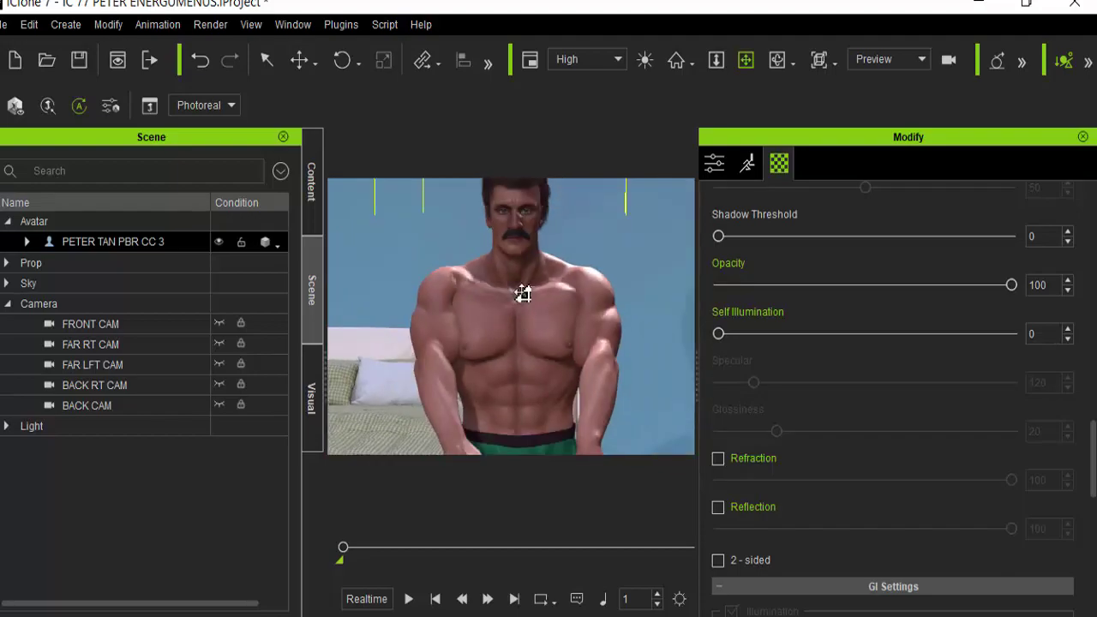
scroll(523, 299, down, 3)
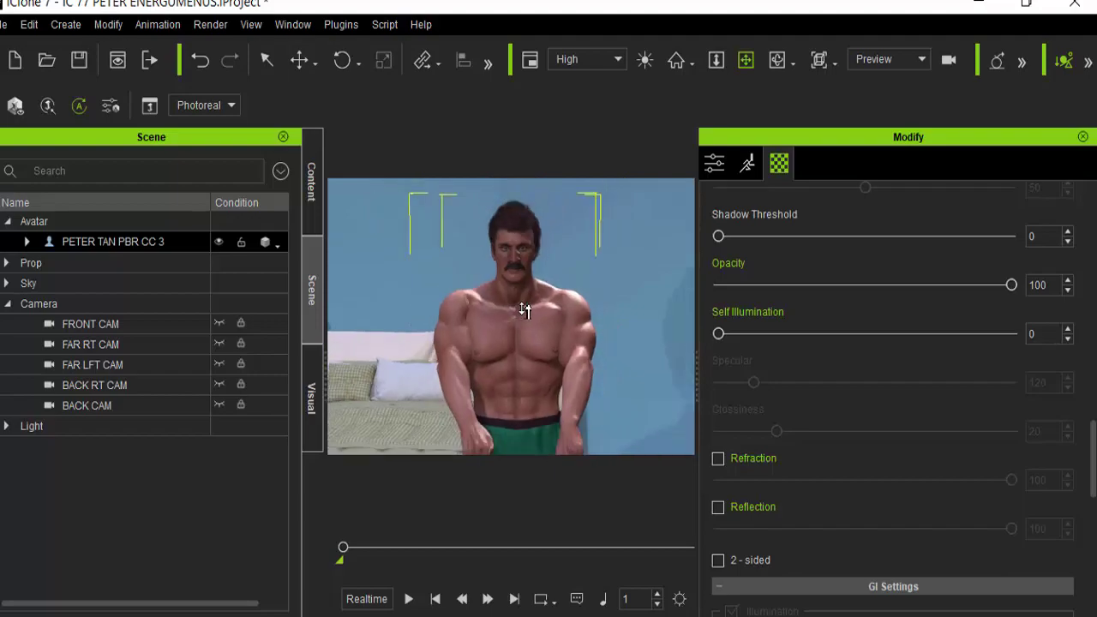
drag(525, 313, 425, 262)
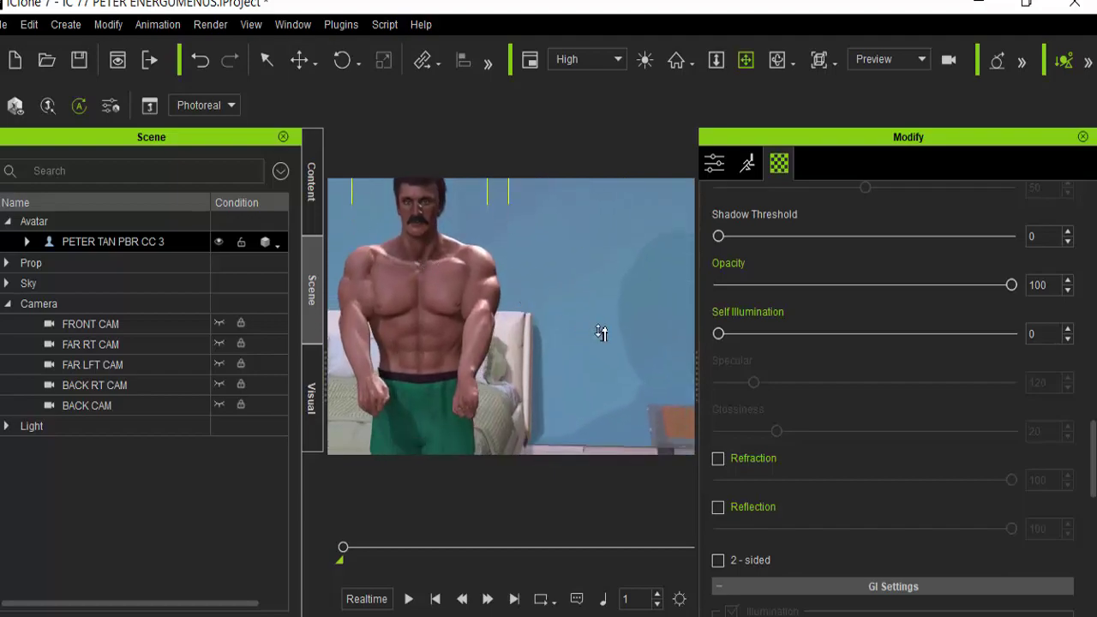
scroll(597, 331, up, 3)
drag(597, 331, 428, 320)
drag(558, 363, 303, 213)
drag(503, 360, 318, 248)
drag(453, 290, 233, 247)
drag(494, 326, 386, 314)
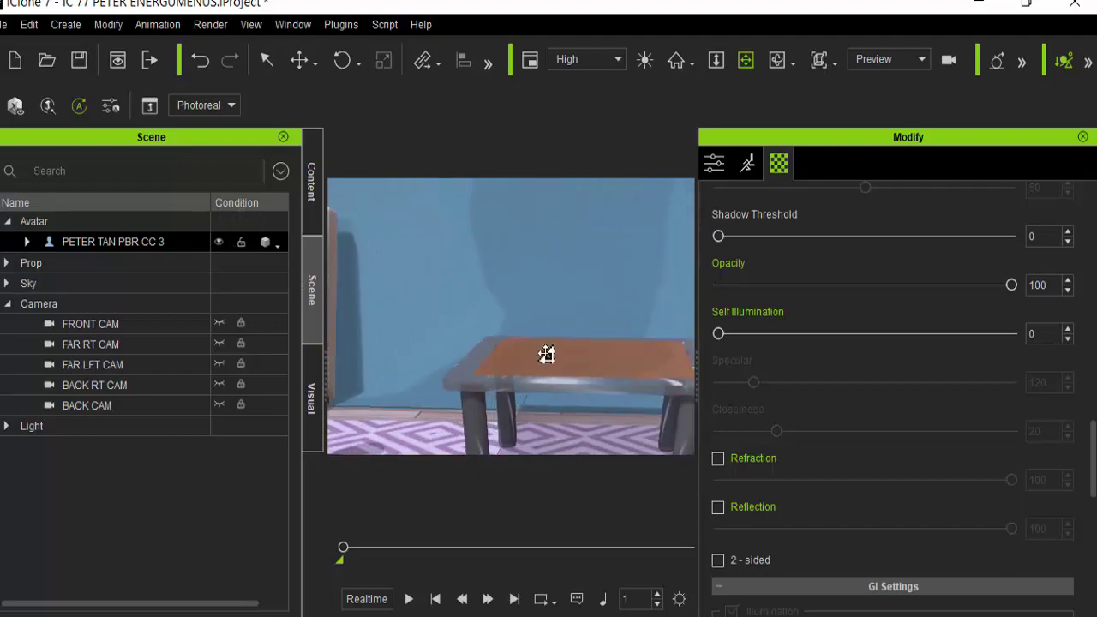
Select the coffee table and examine its surface up close, from above, and from a distance with the carpet around it.
click(580, 370)
click(776, 57)
drag(643, 230, 626, 383)
drag(568, 421, 487, 291)
click(745, 60)
drag(653, 184, 380, 291)
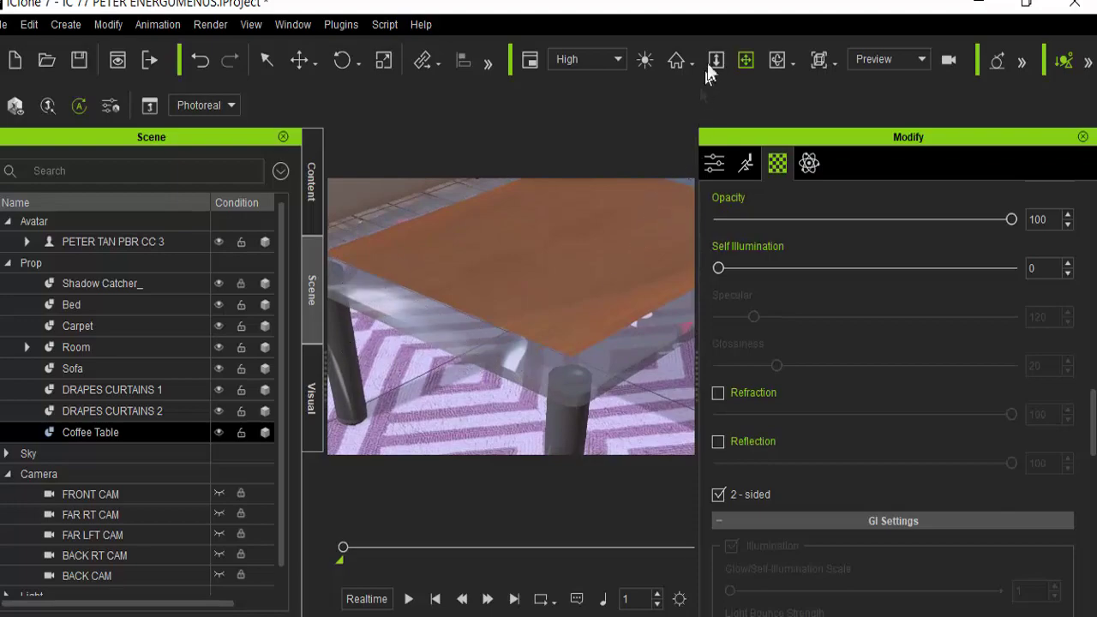
drag(417, 372, 703, 533)
drag(594, 343, 591, 229)
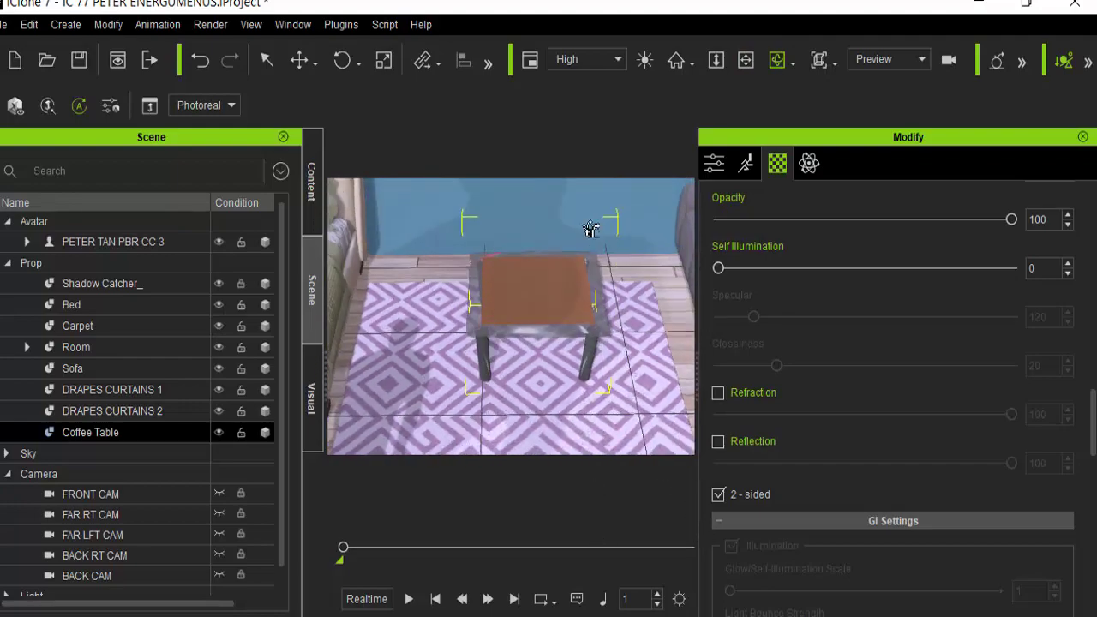
drag(600, 388, 601, 296)
scroll(604, 302, down, 1)
scroll(604, 301, down, 3)
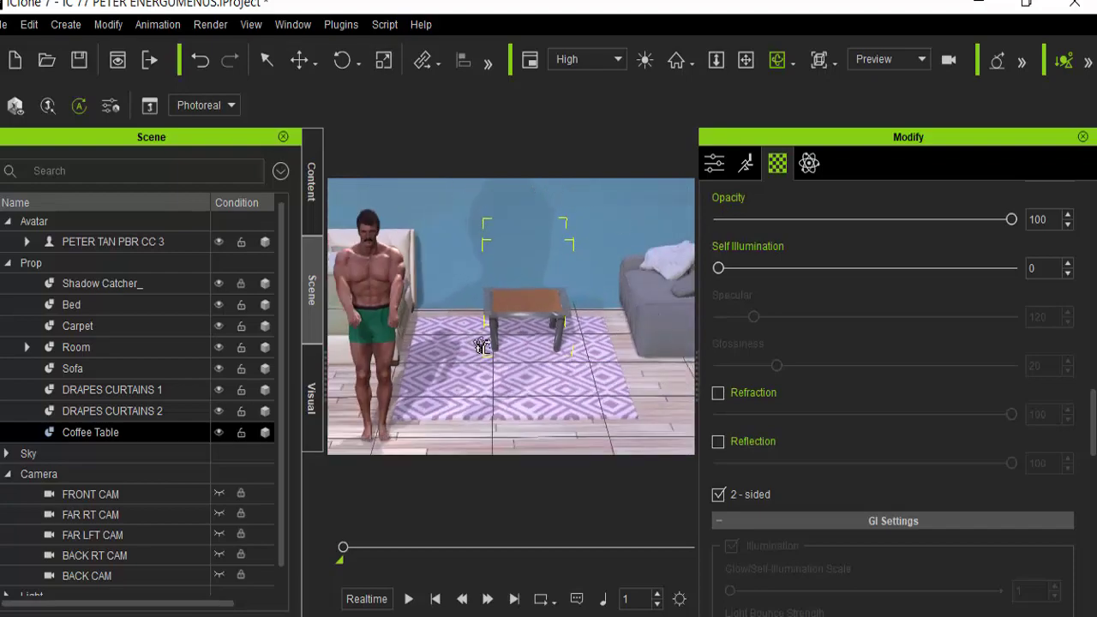
scroll(482, 346, up, 2)
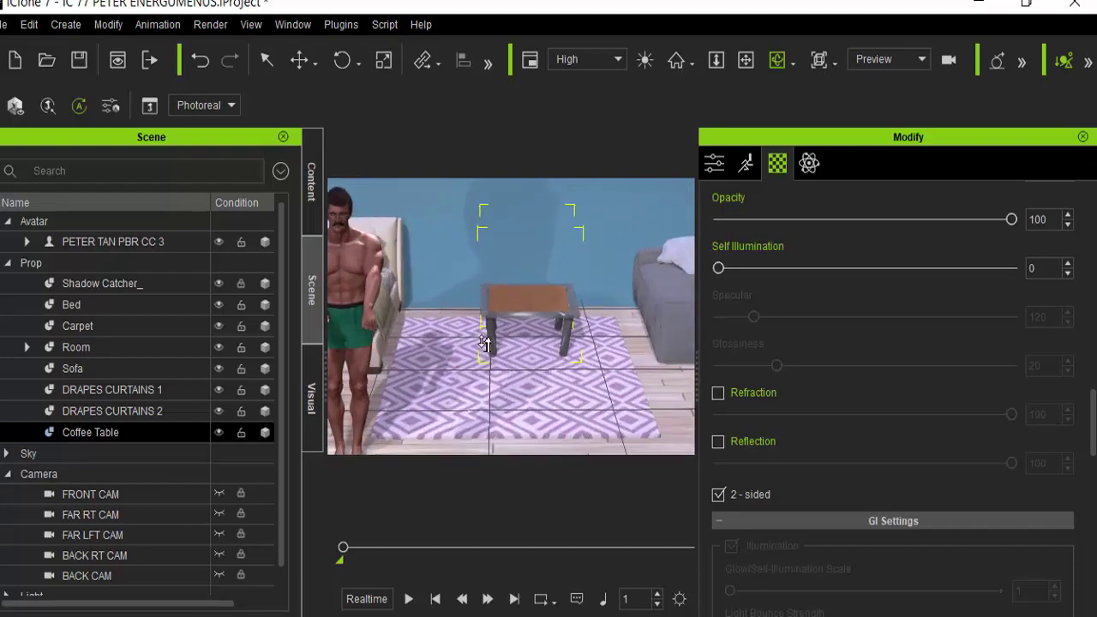
Bring the avatar back into view from the front, select it, and frame its head and shoulders.
click(745, 59)
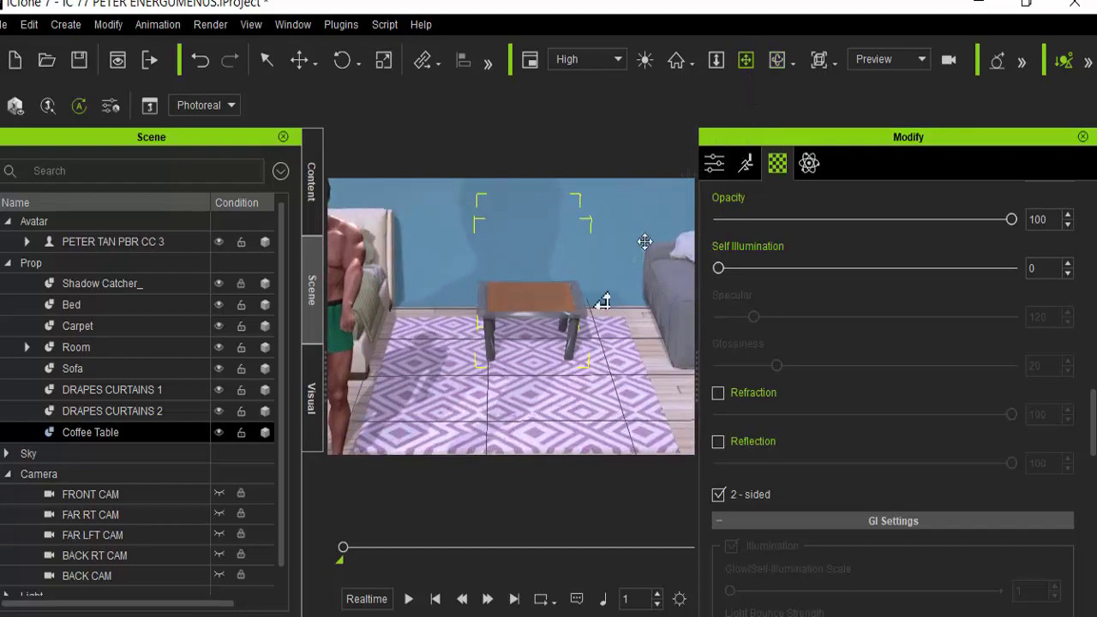
drag(480, 380, 604, 403)
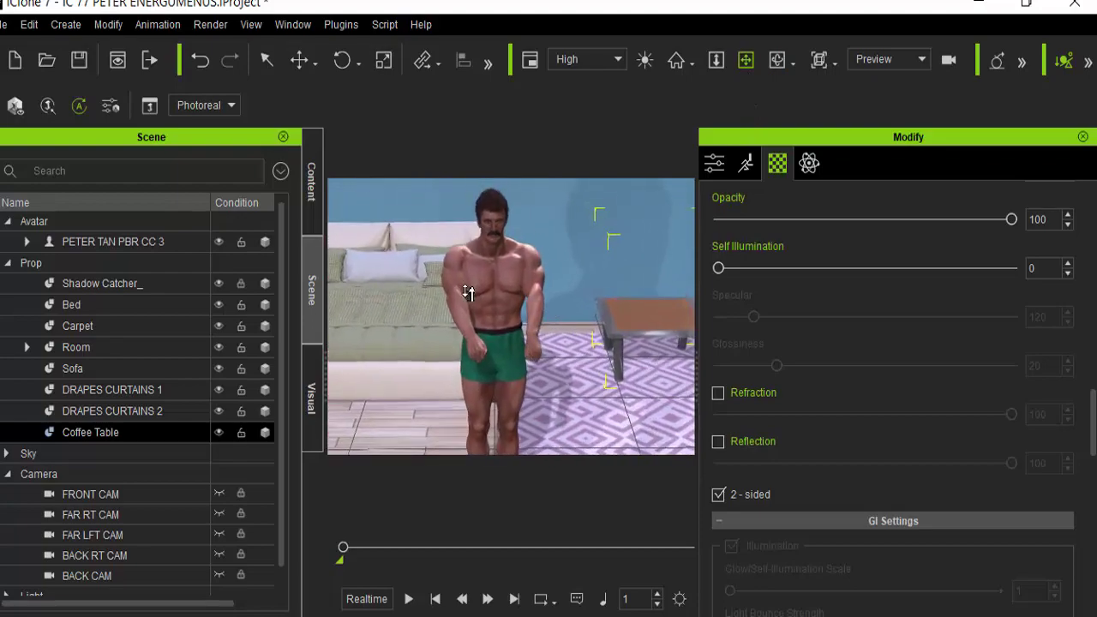
scroll(466, 293, up, 3)
drag(511, 294, 531, 372)
scroll(532, 372, up, 4)
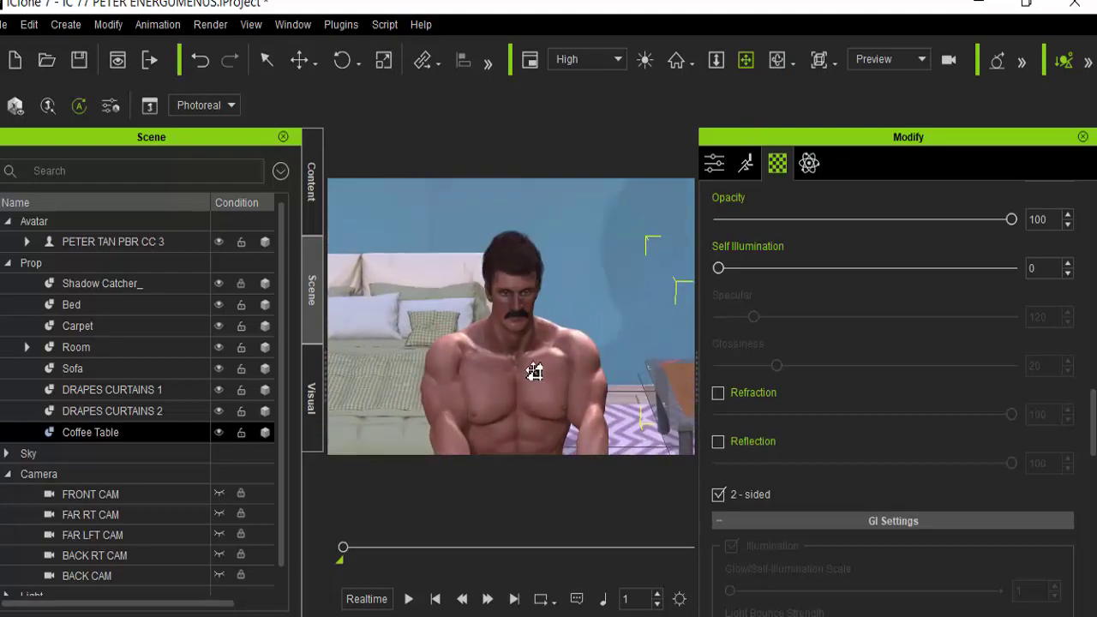
click(536, 370)
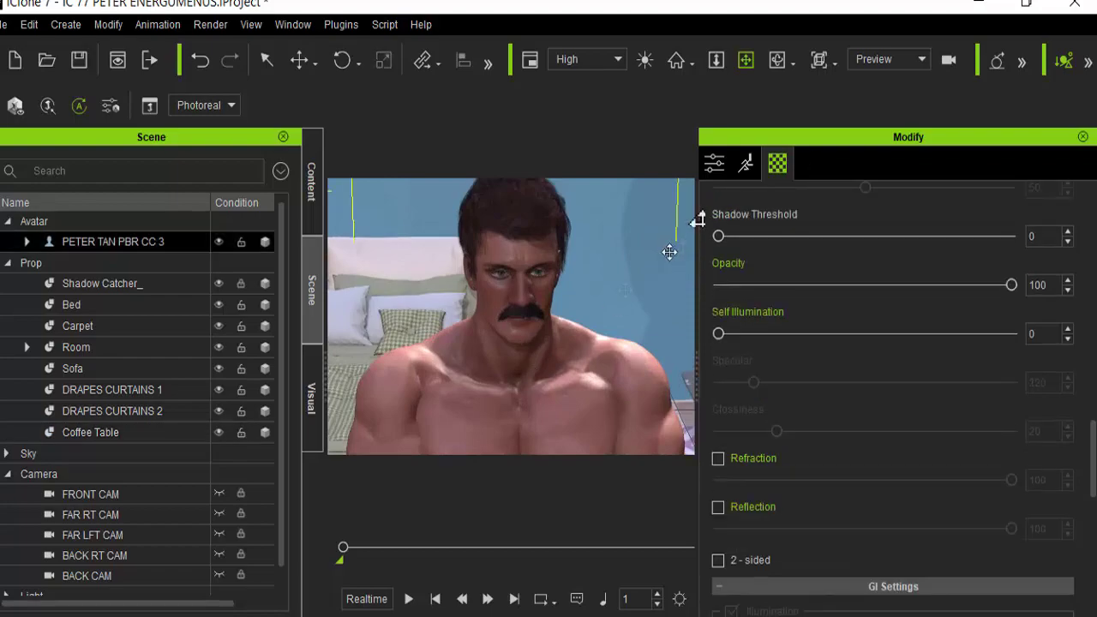
View the avatar from the side with the window curtains behind it and preview the animation twice, returning to frame 1 each time.
click(779, 63)
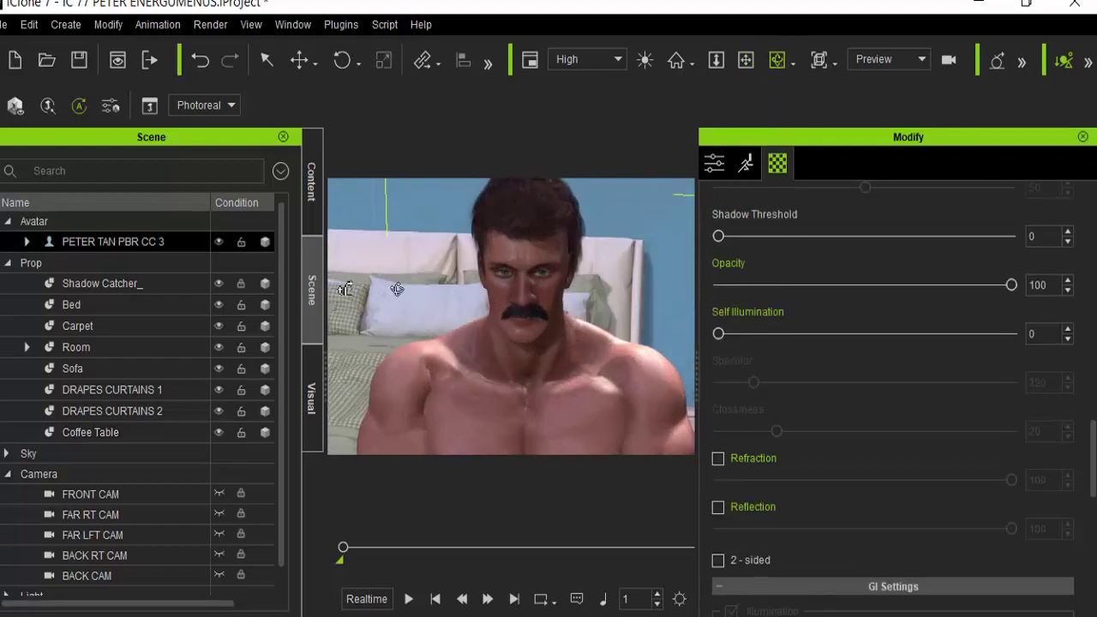
scroll(456, 294, down, 4)
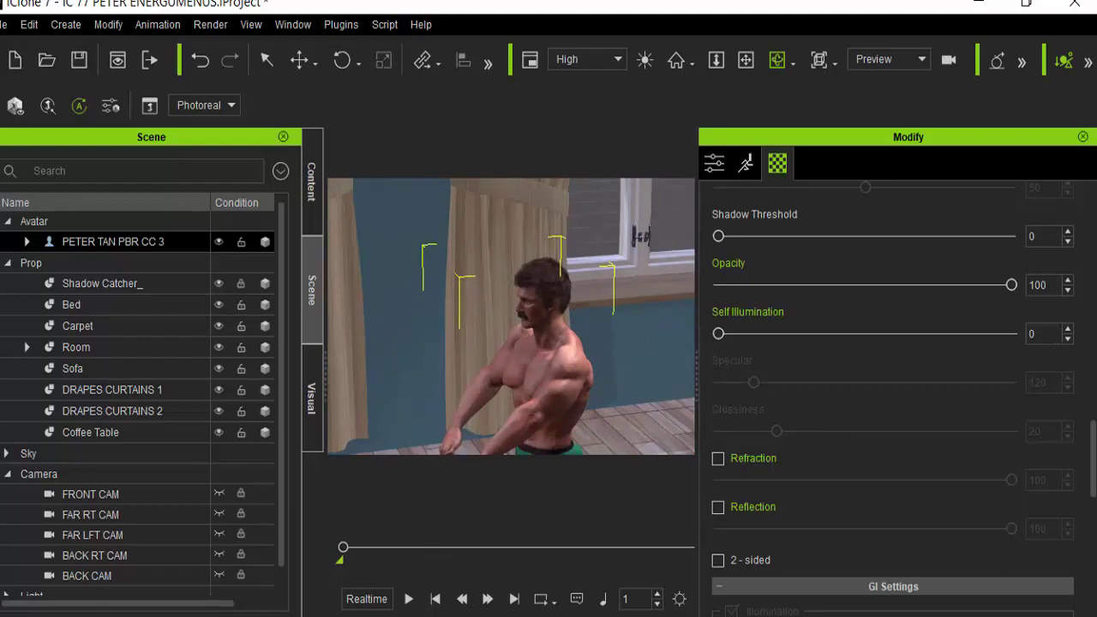
scroll(467, 390, down, 3)
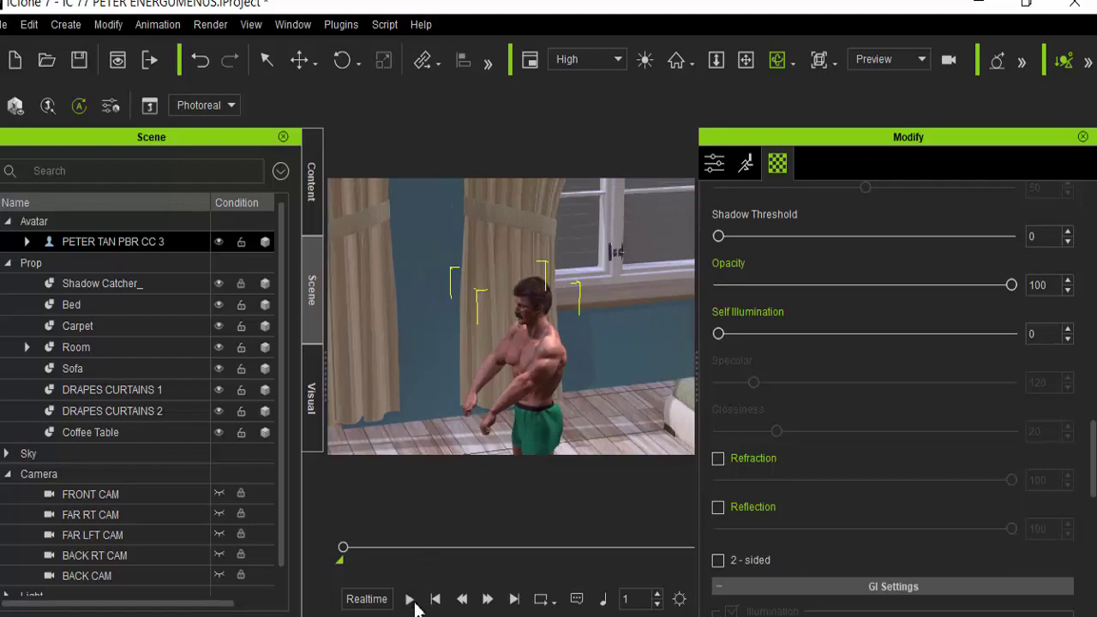
click(412, 600)
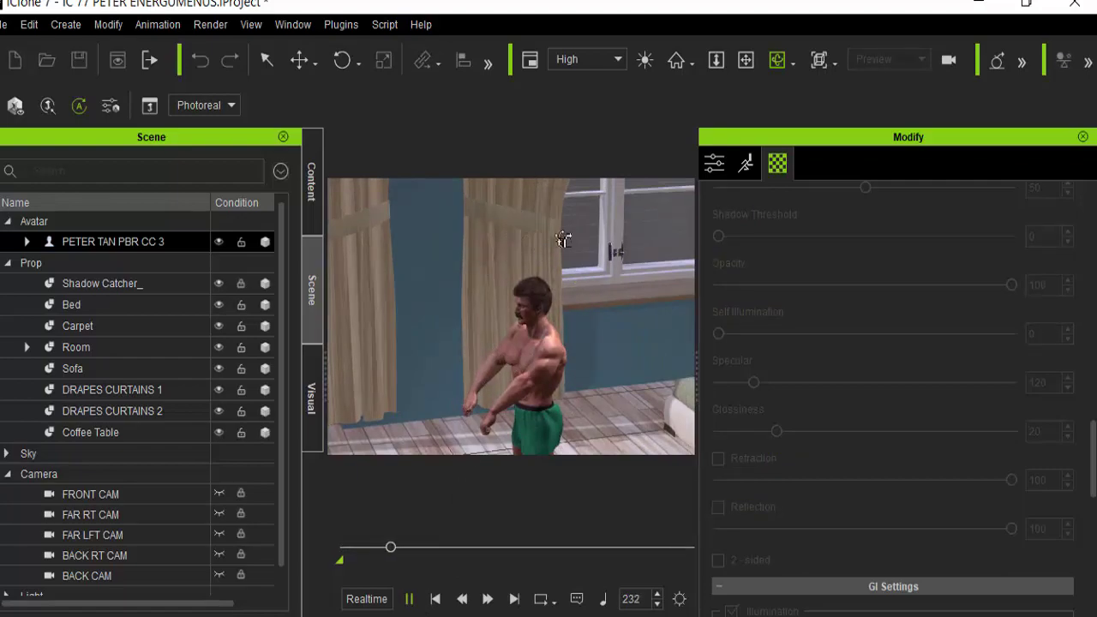
click(437, 599)
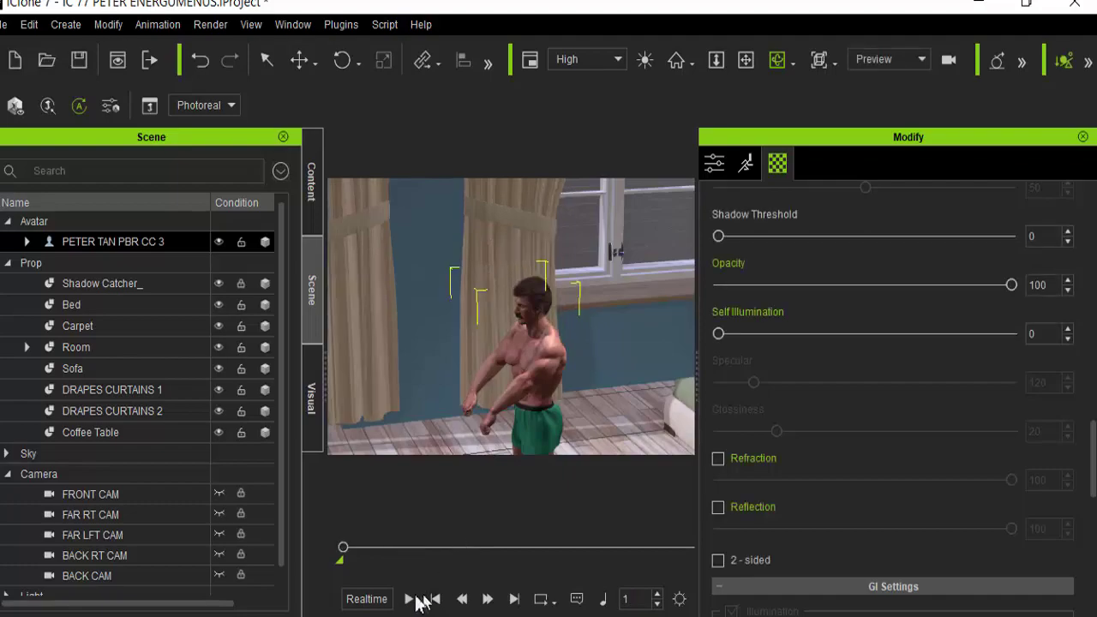
click(409, 599)
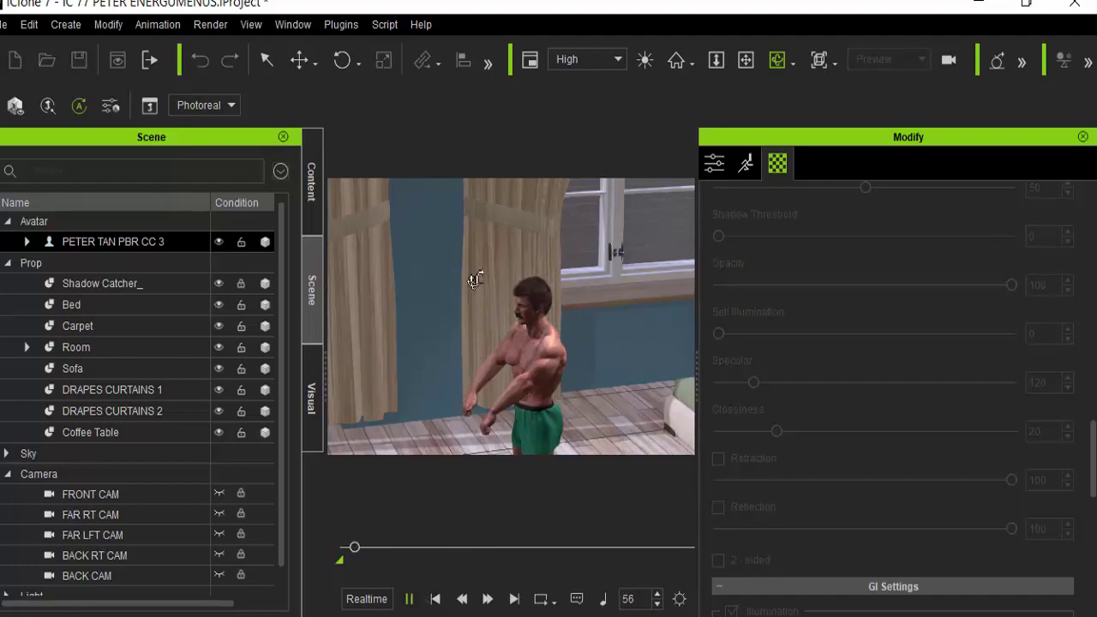
click(435, 598)
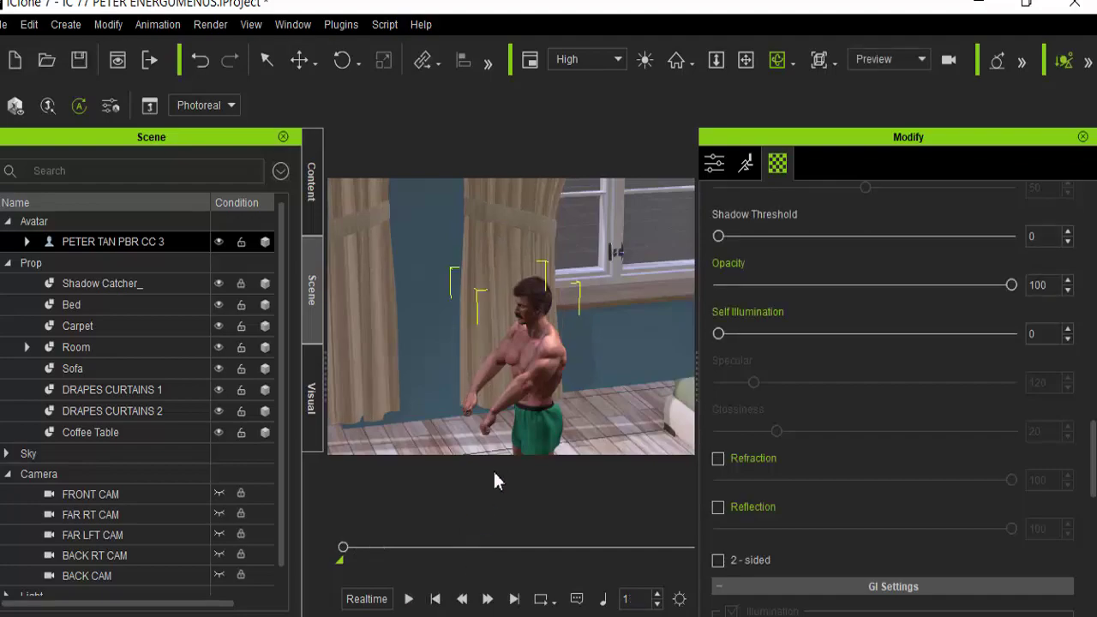